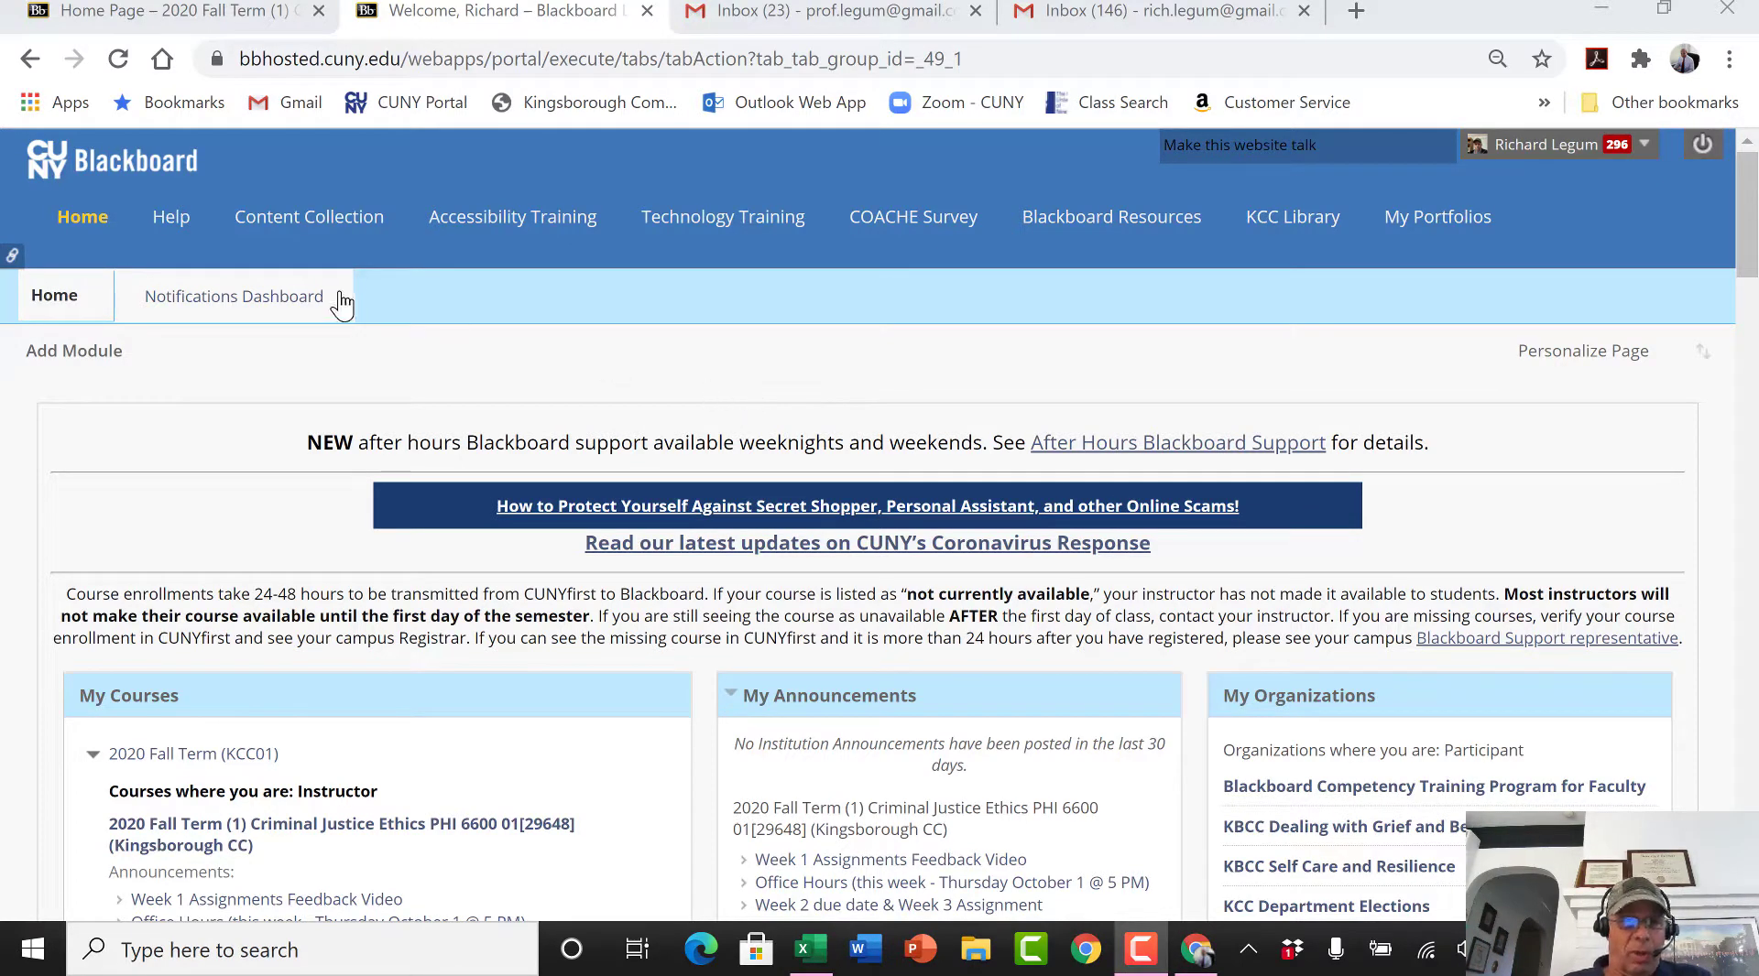
Open the 2020 Fall Term course Ethical Problems in Business and Society PHI 6800 from the instructor's course list
scroll(357, 417, down, 3)
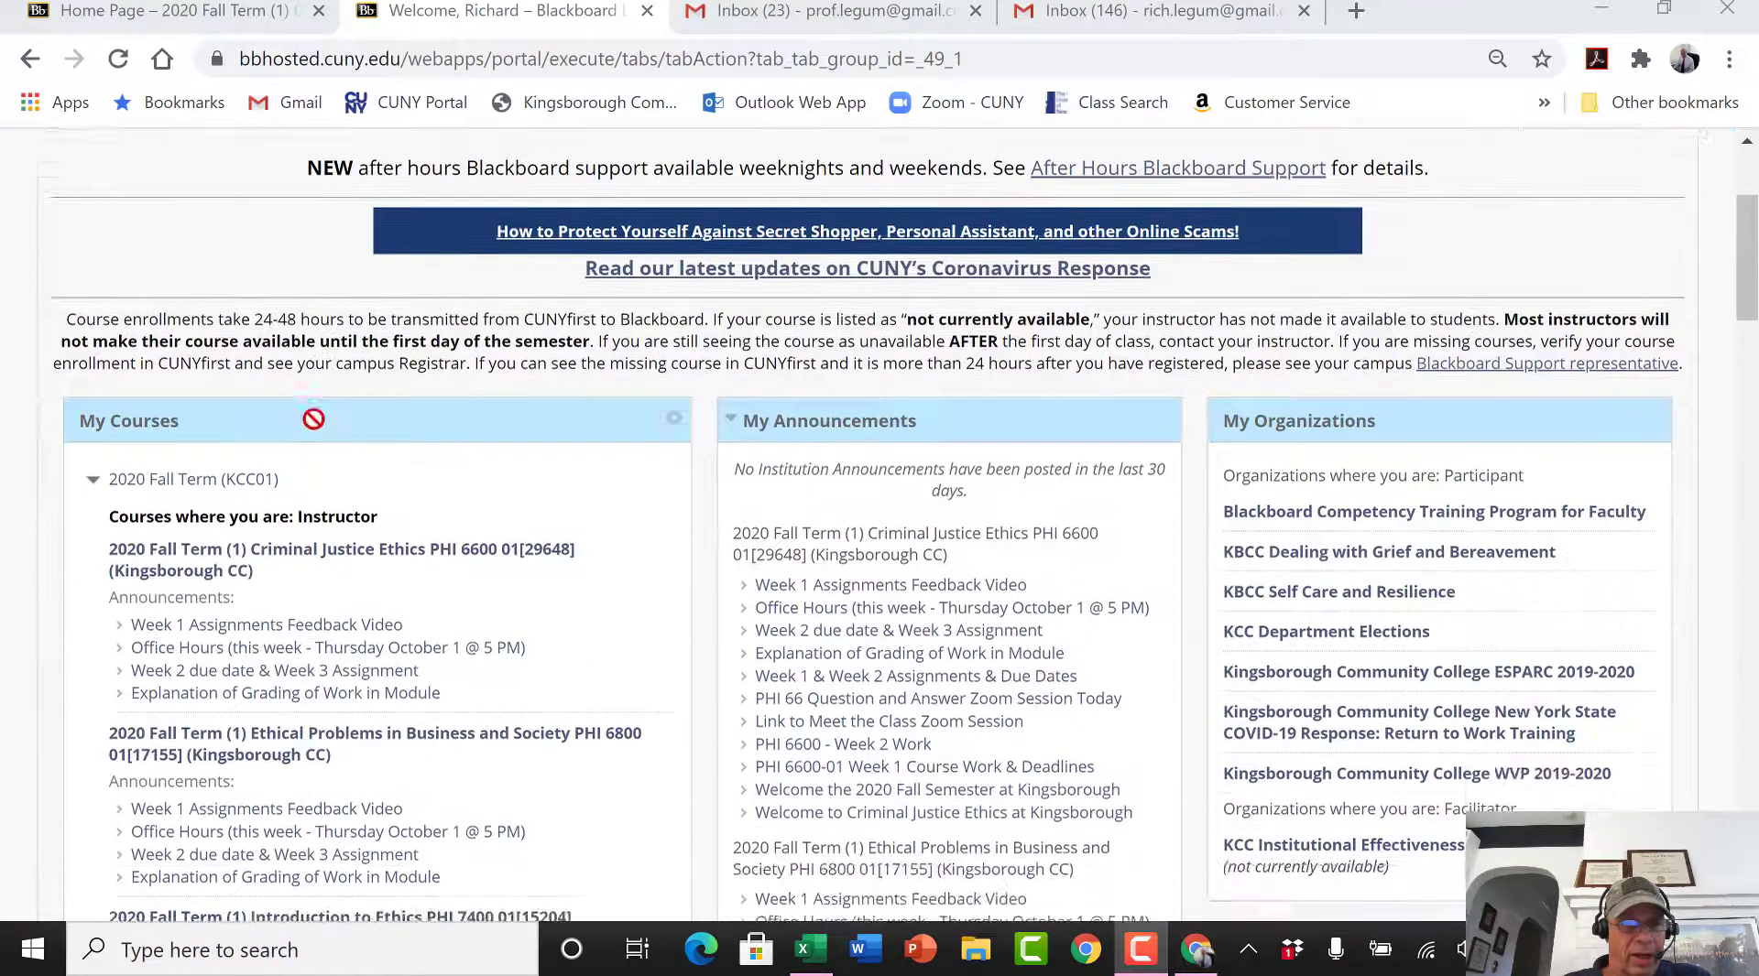
scroll(138, 641, up, 2)
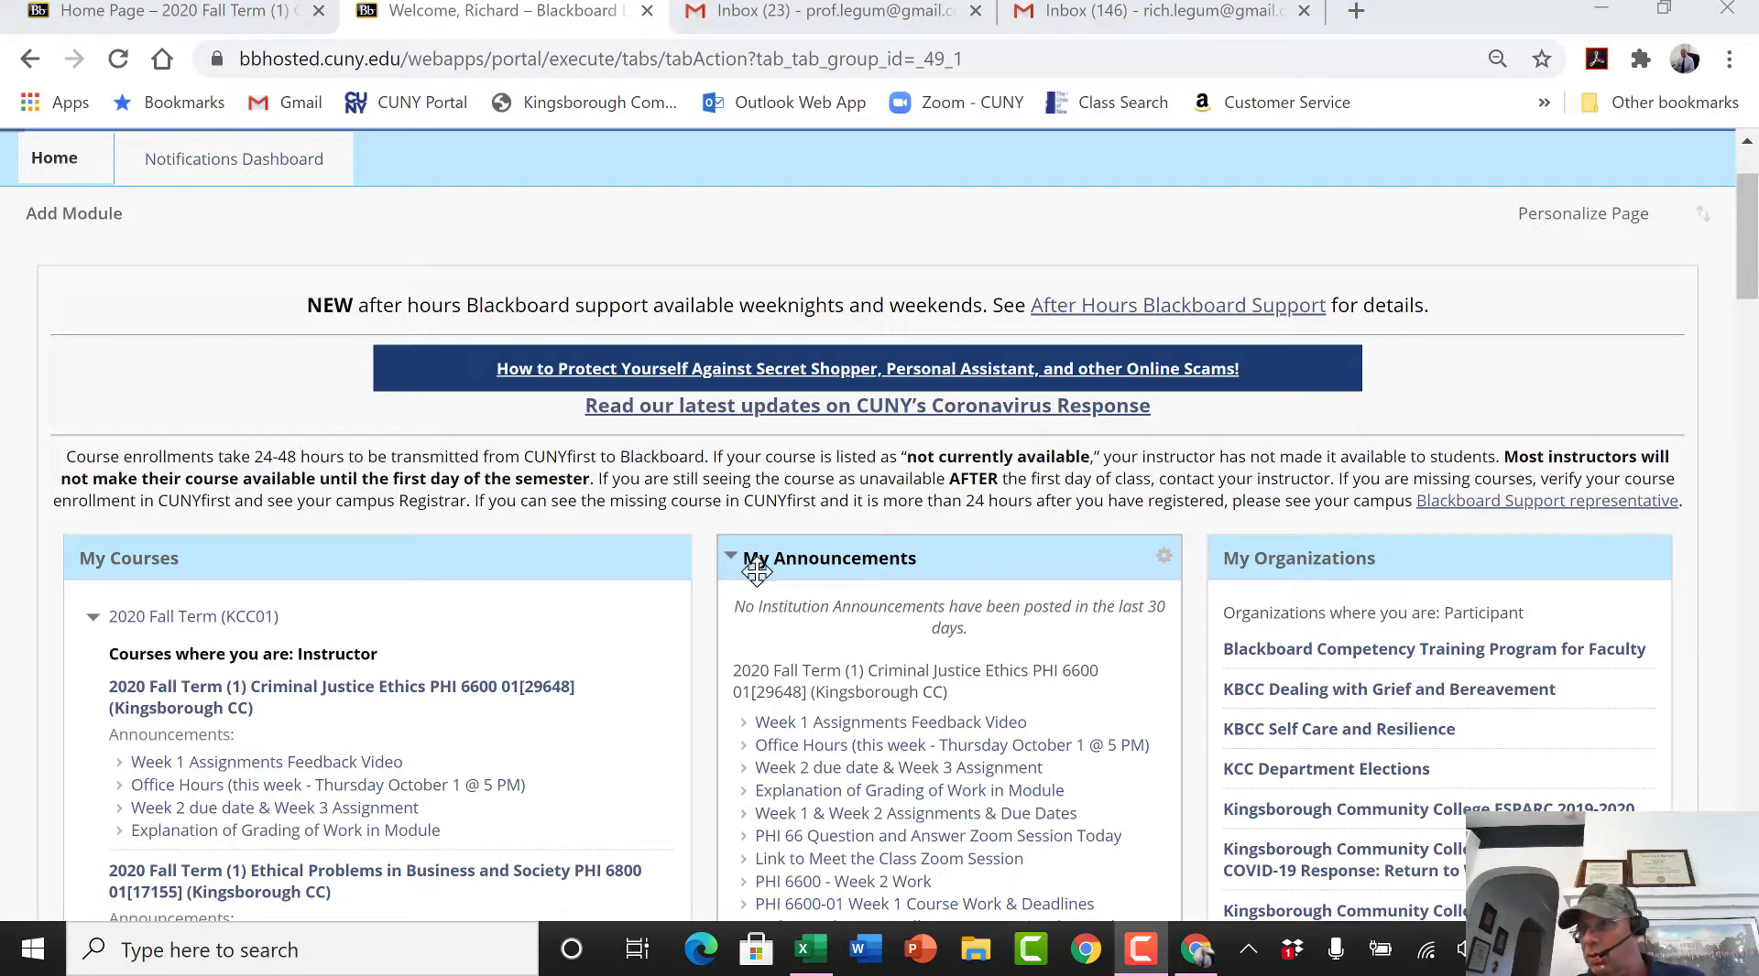
scroll(388, 440, down, 2)
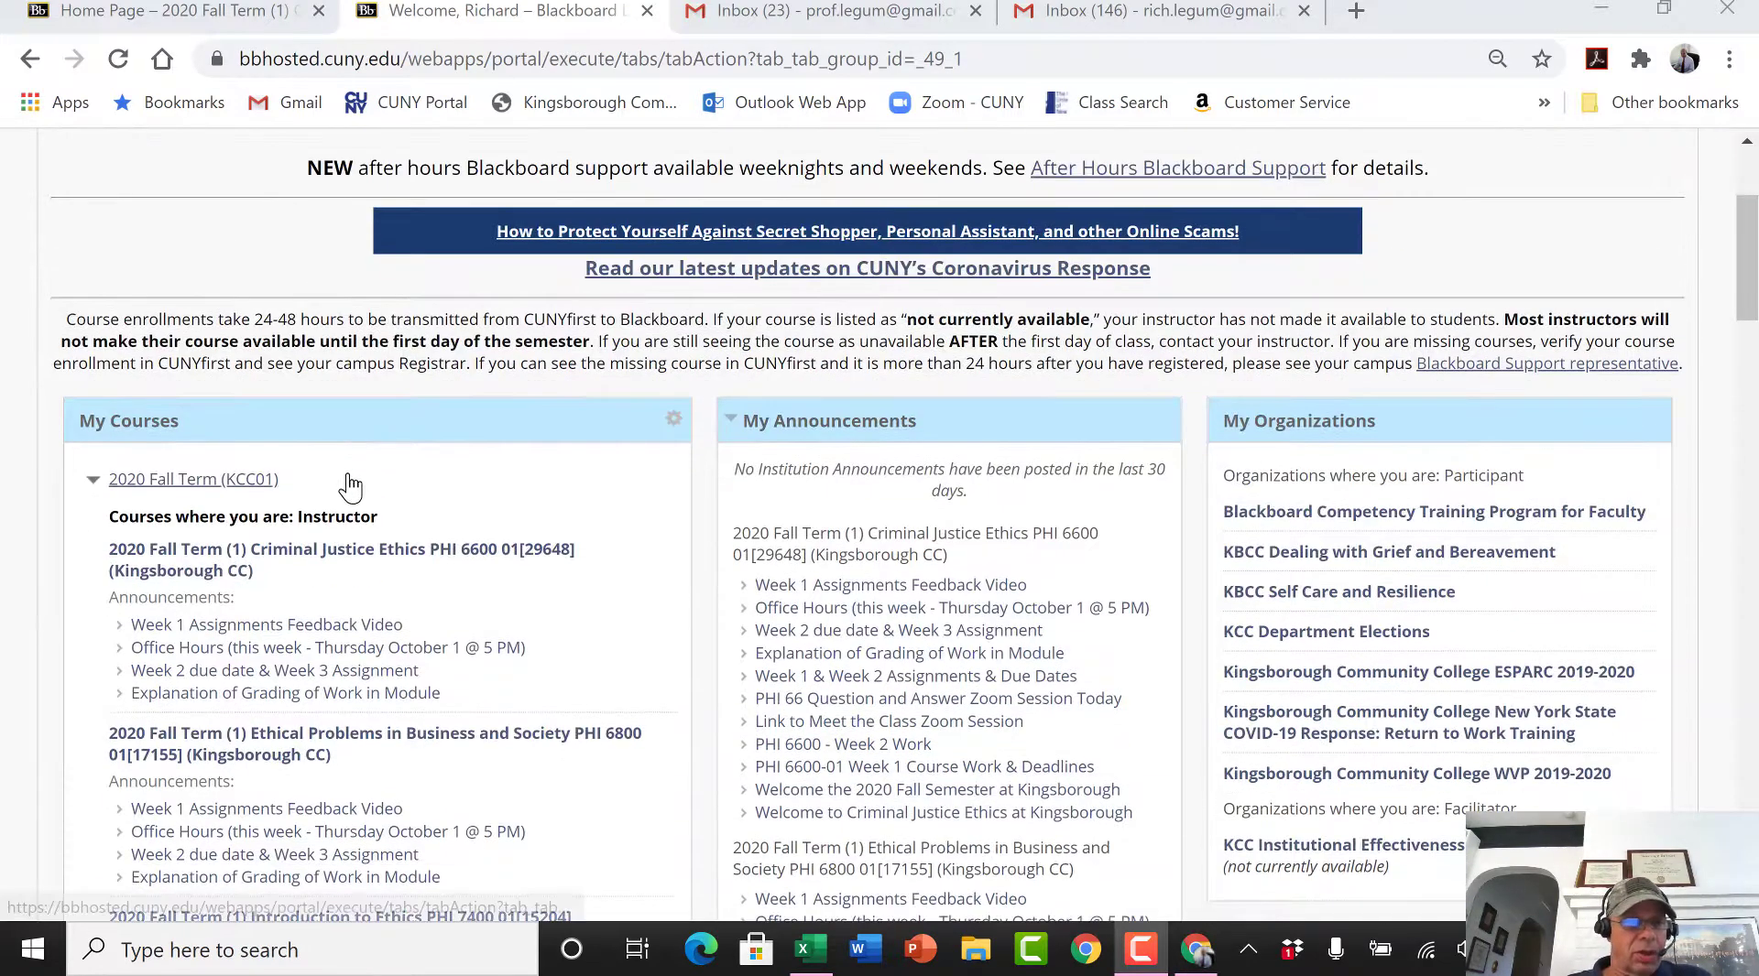
scroll(340, 494, down, 2)
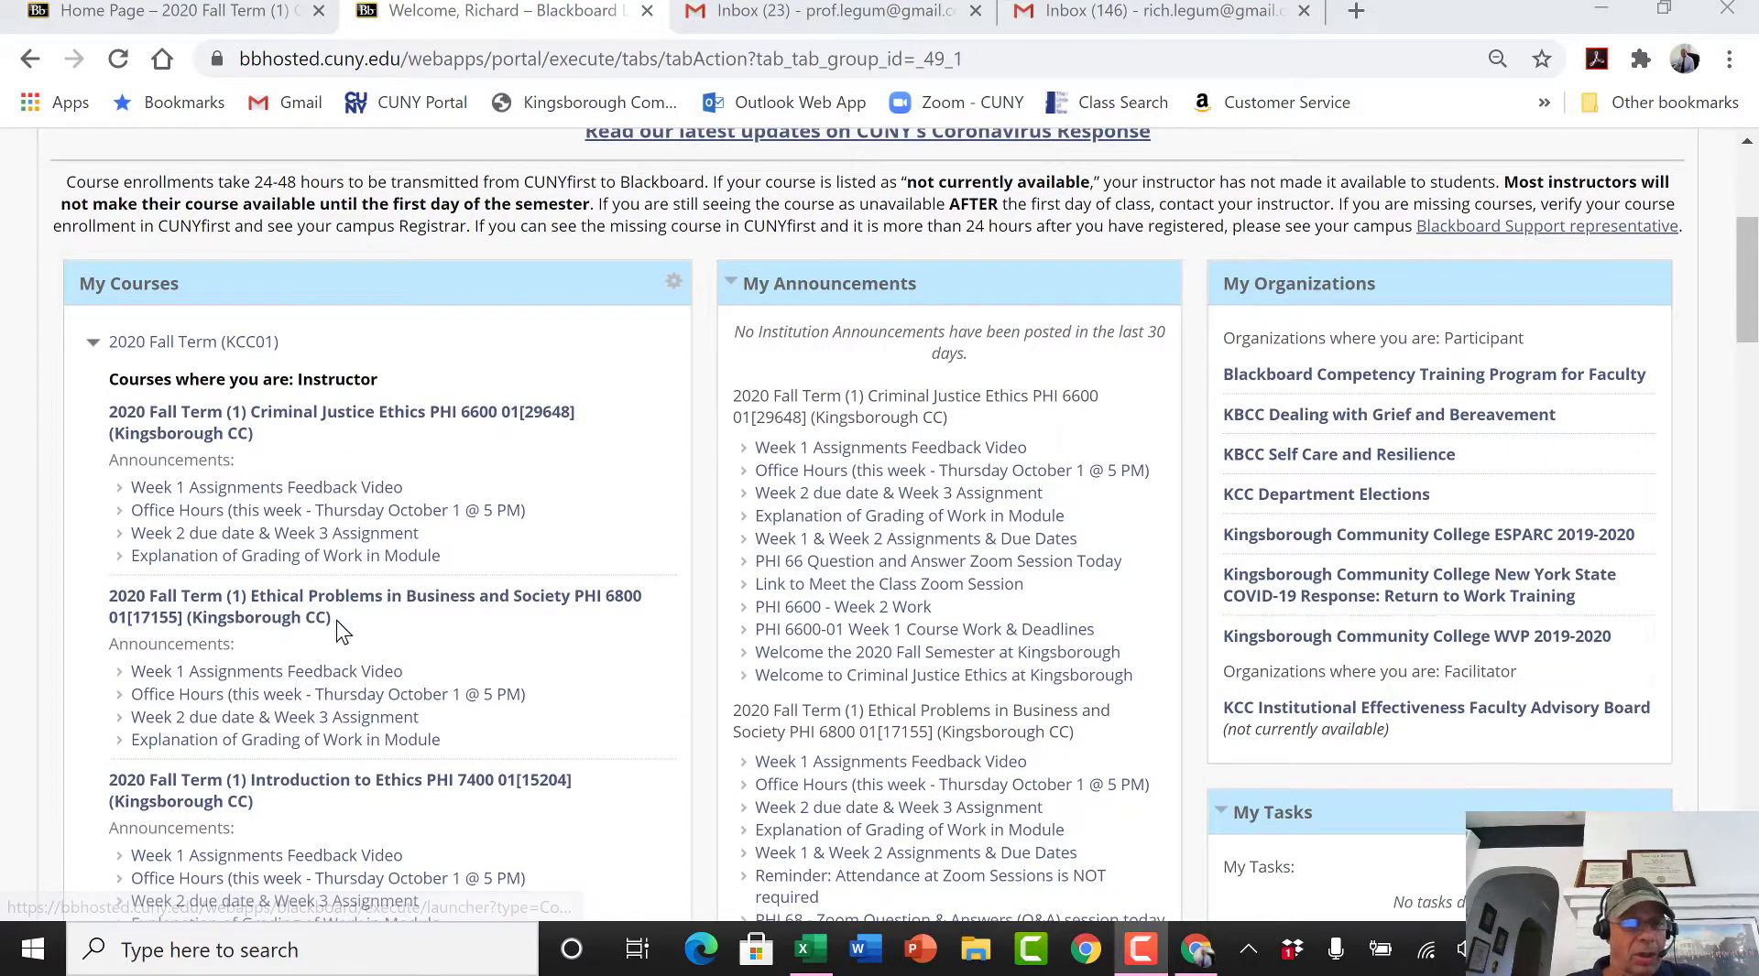
click(396, 609)
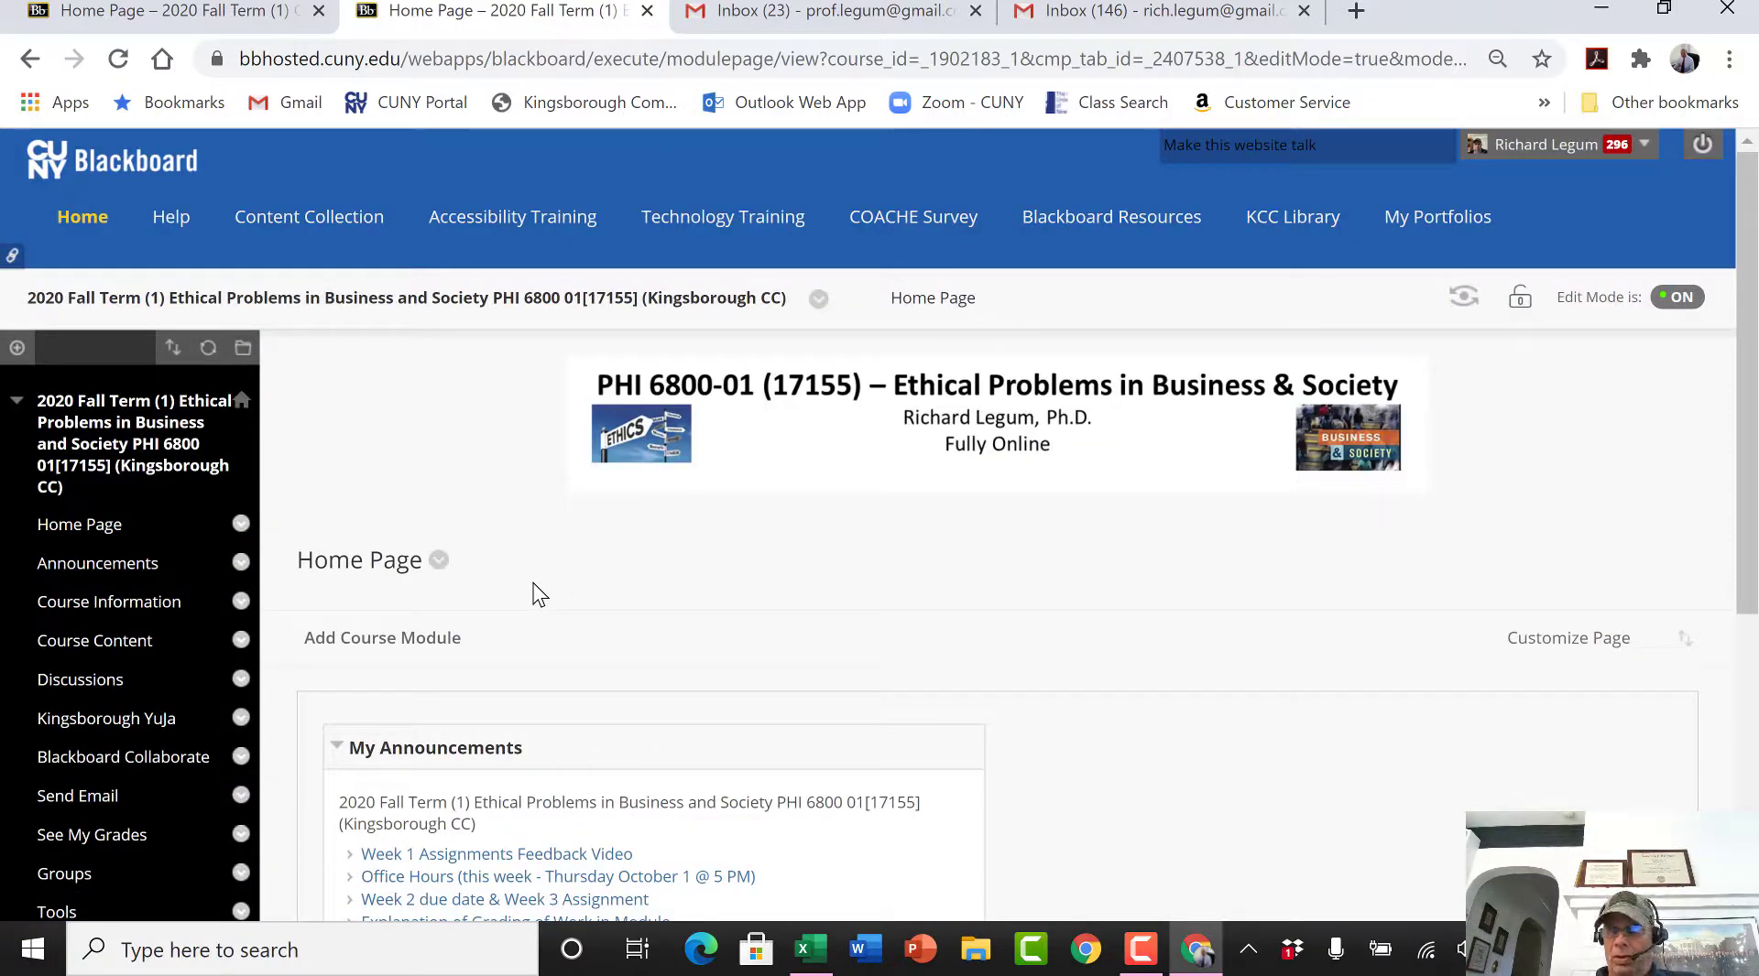
Open the course's Users list from the Users and Groups section of the course management tools
scroll(550, 605, down, 1)
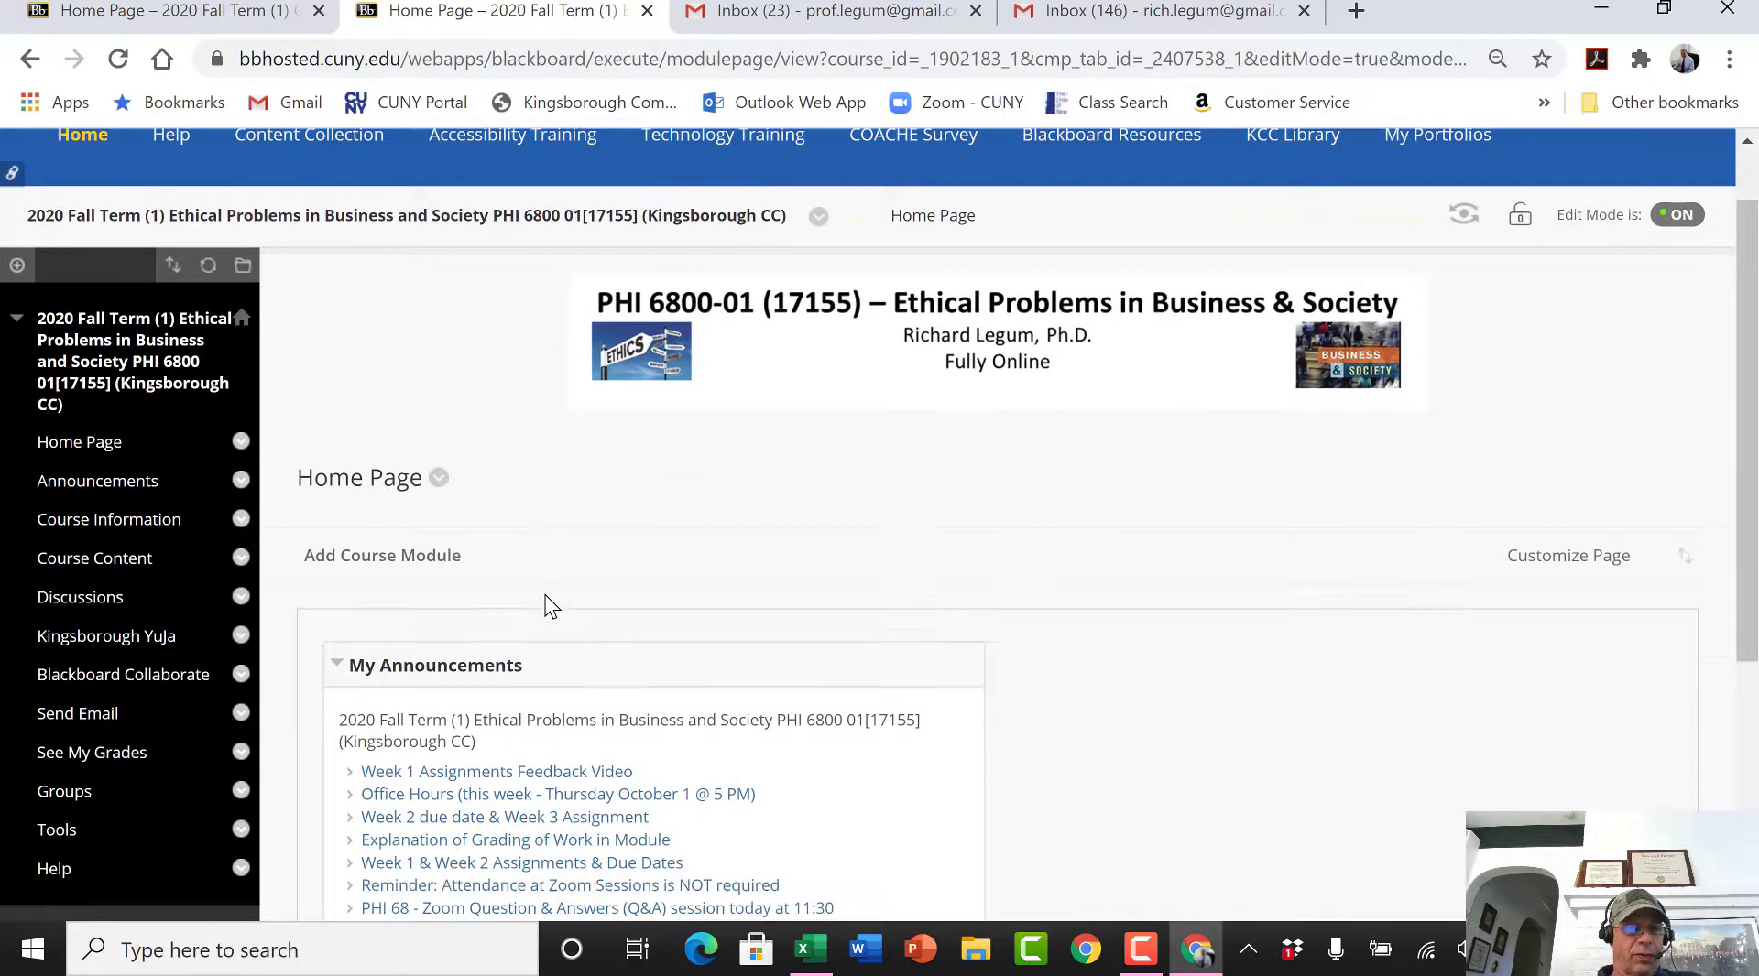
scroll(545, 594, up, 1)
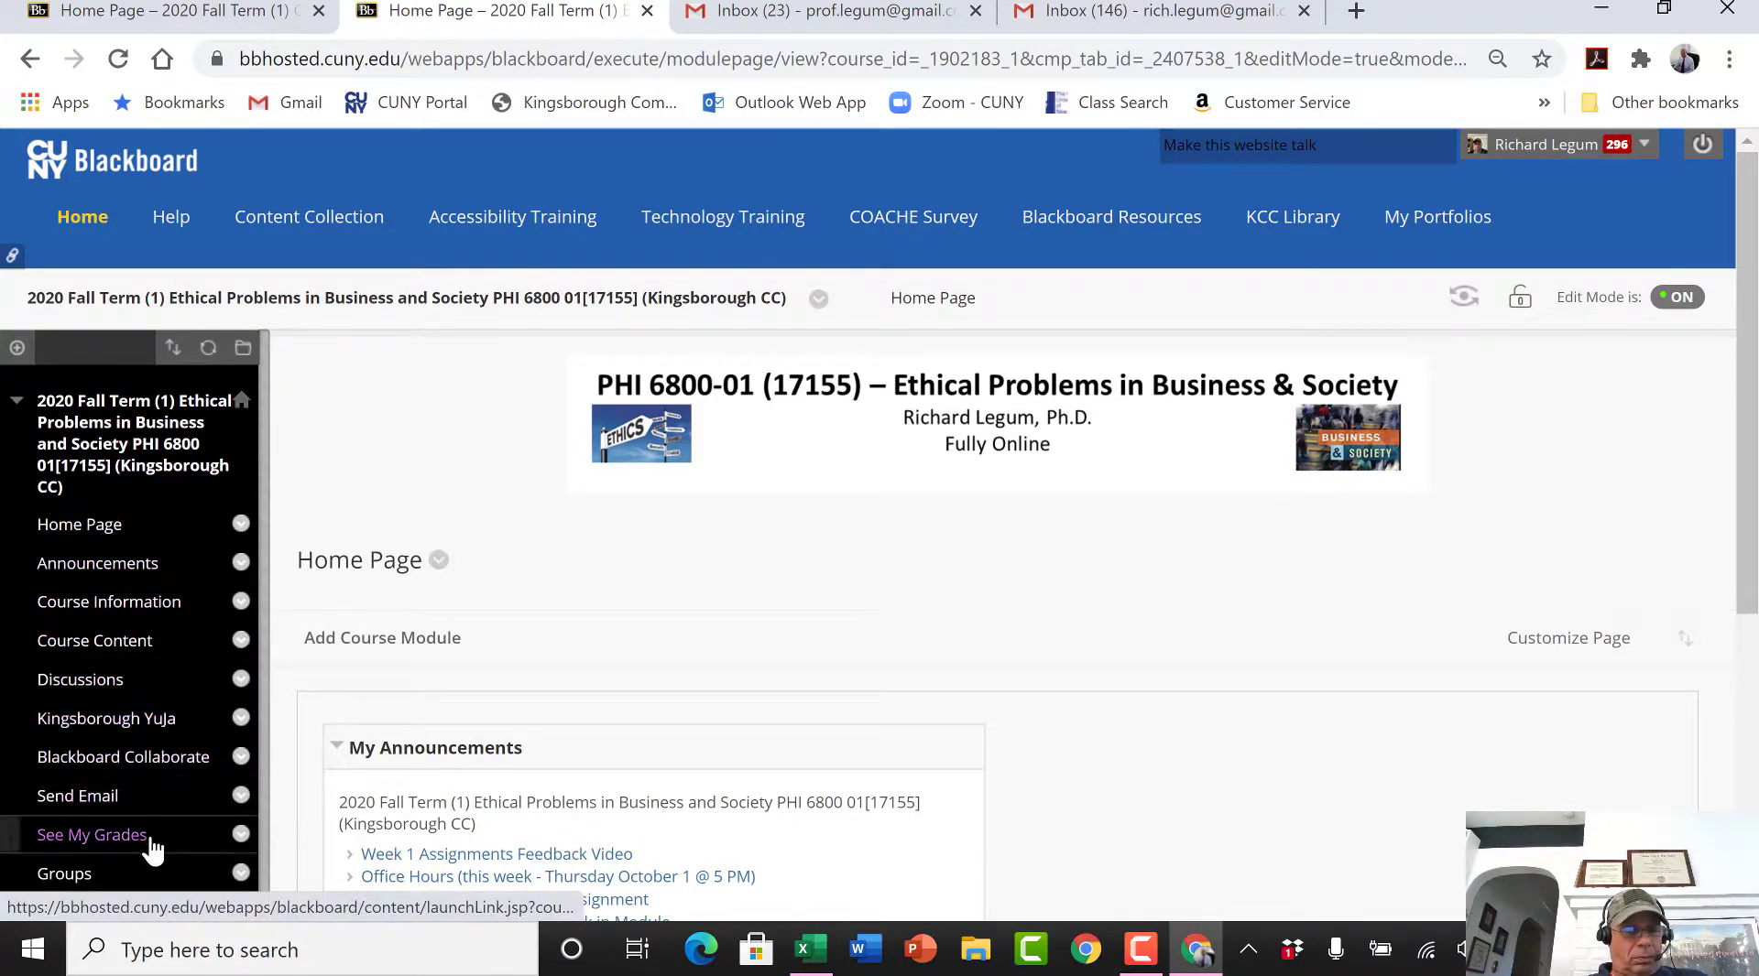
scroll(119, 751, down, 5)
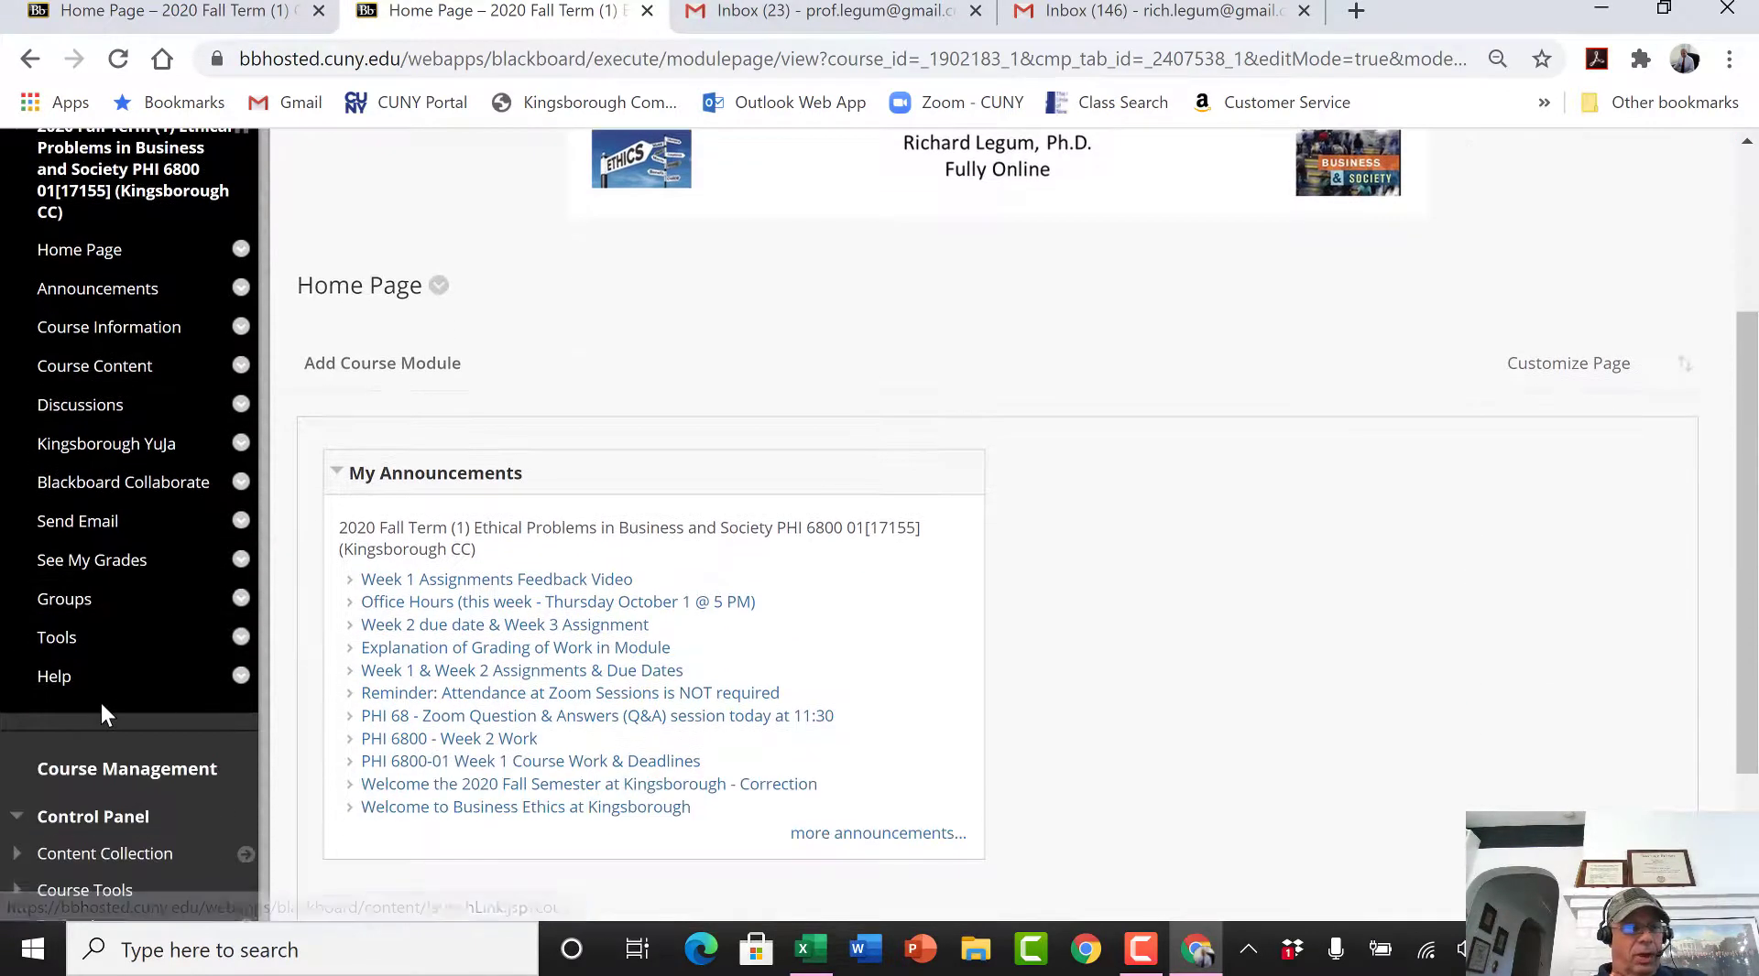
scroll(96, 722, down, 1)
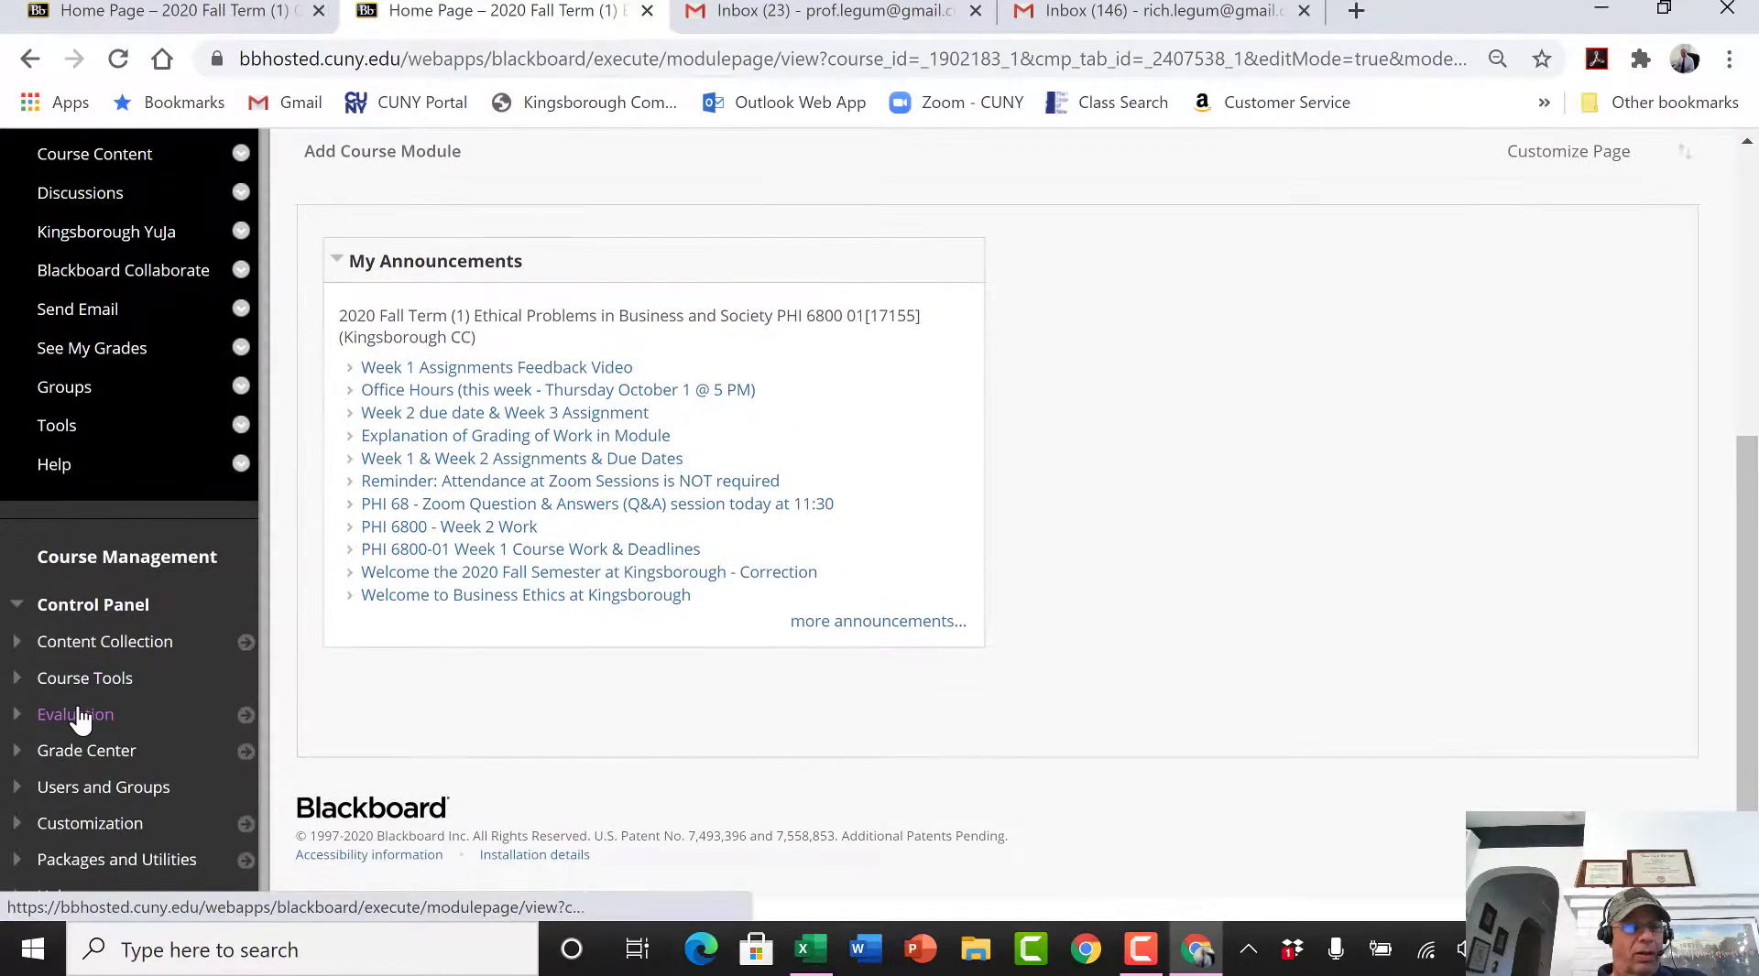
click(70, 792)
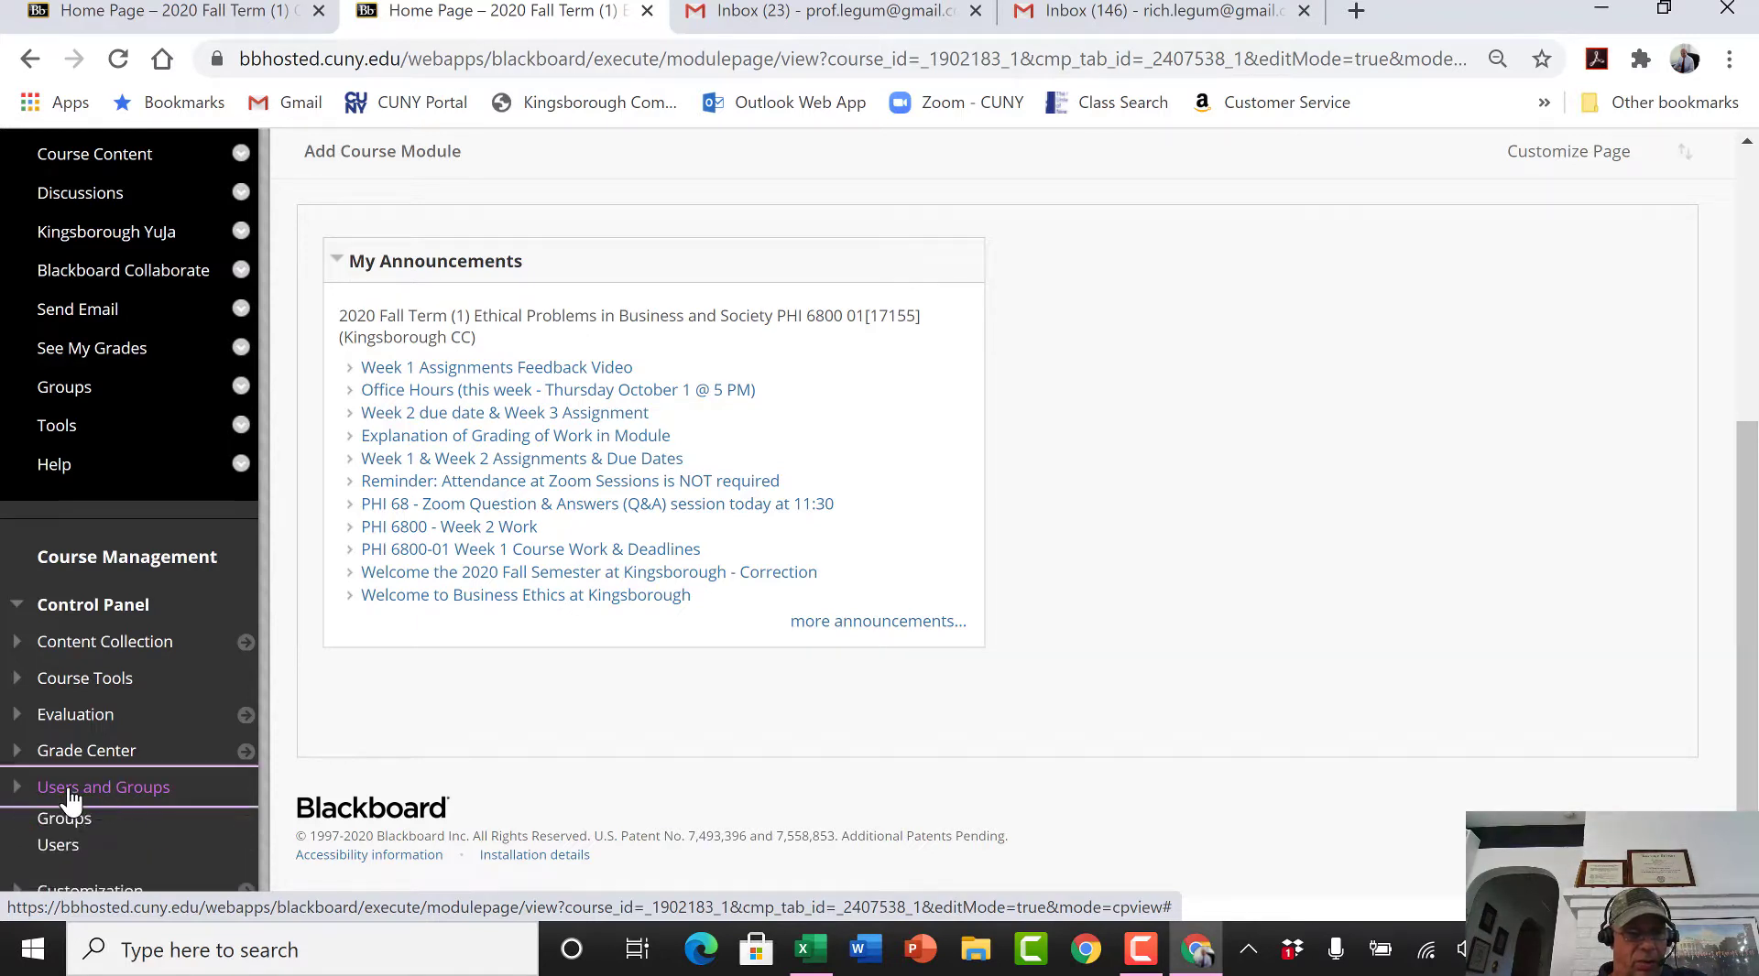
scroll(119, 833, down, 1)
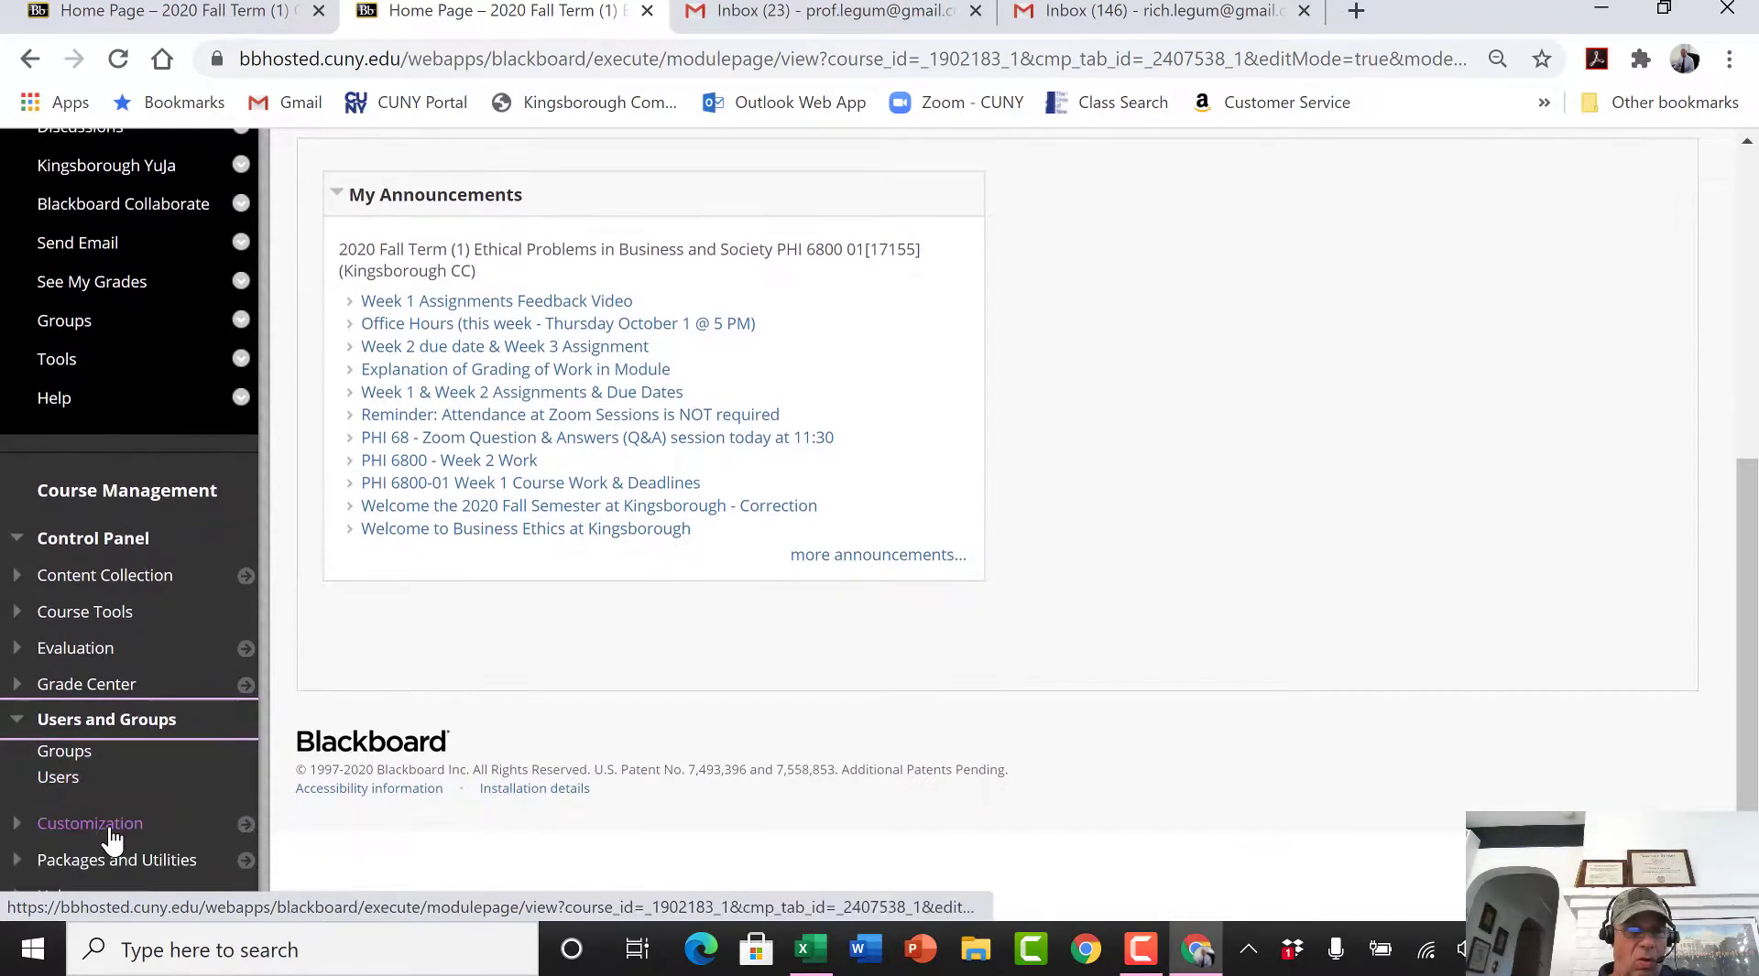
click(58, 780)
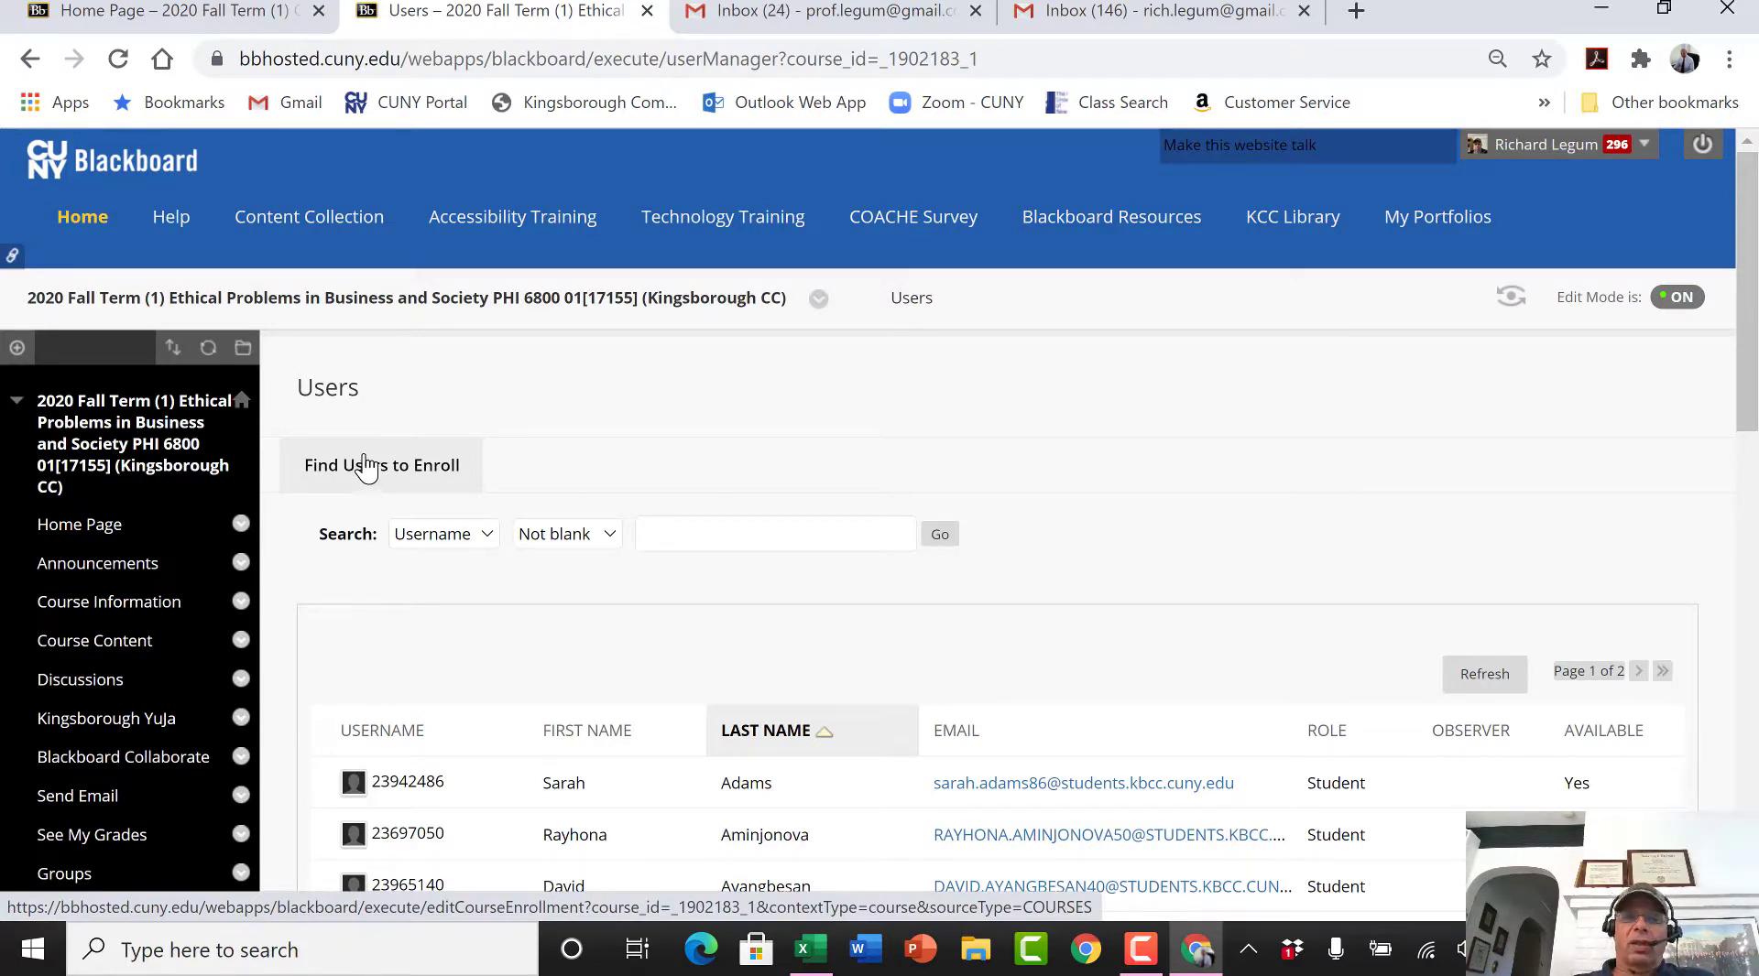
Start a new enrollment with Find Users to Enroll and open the user lookup for the username
click(373, 475)
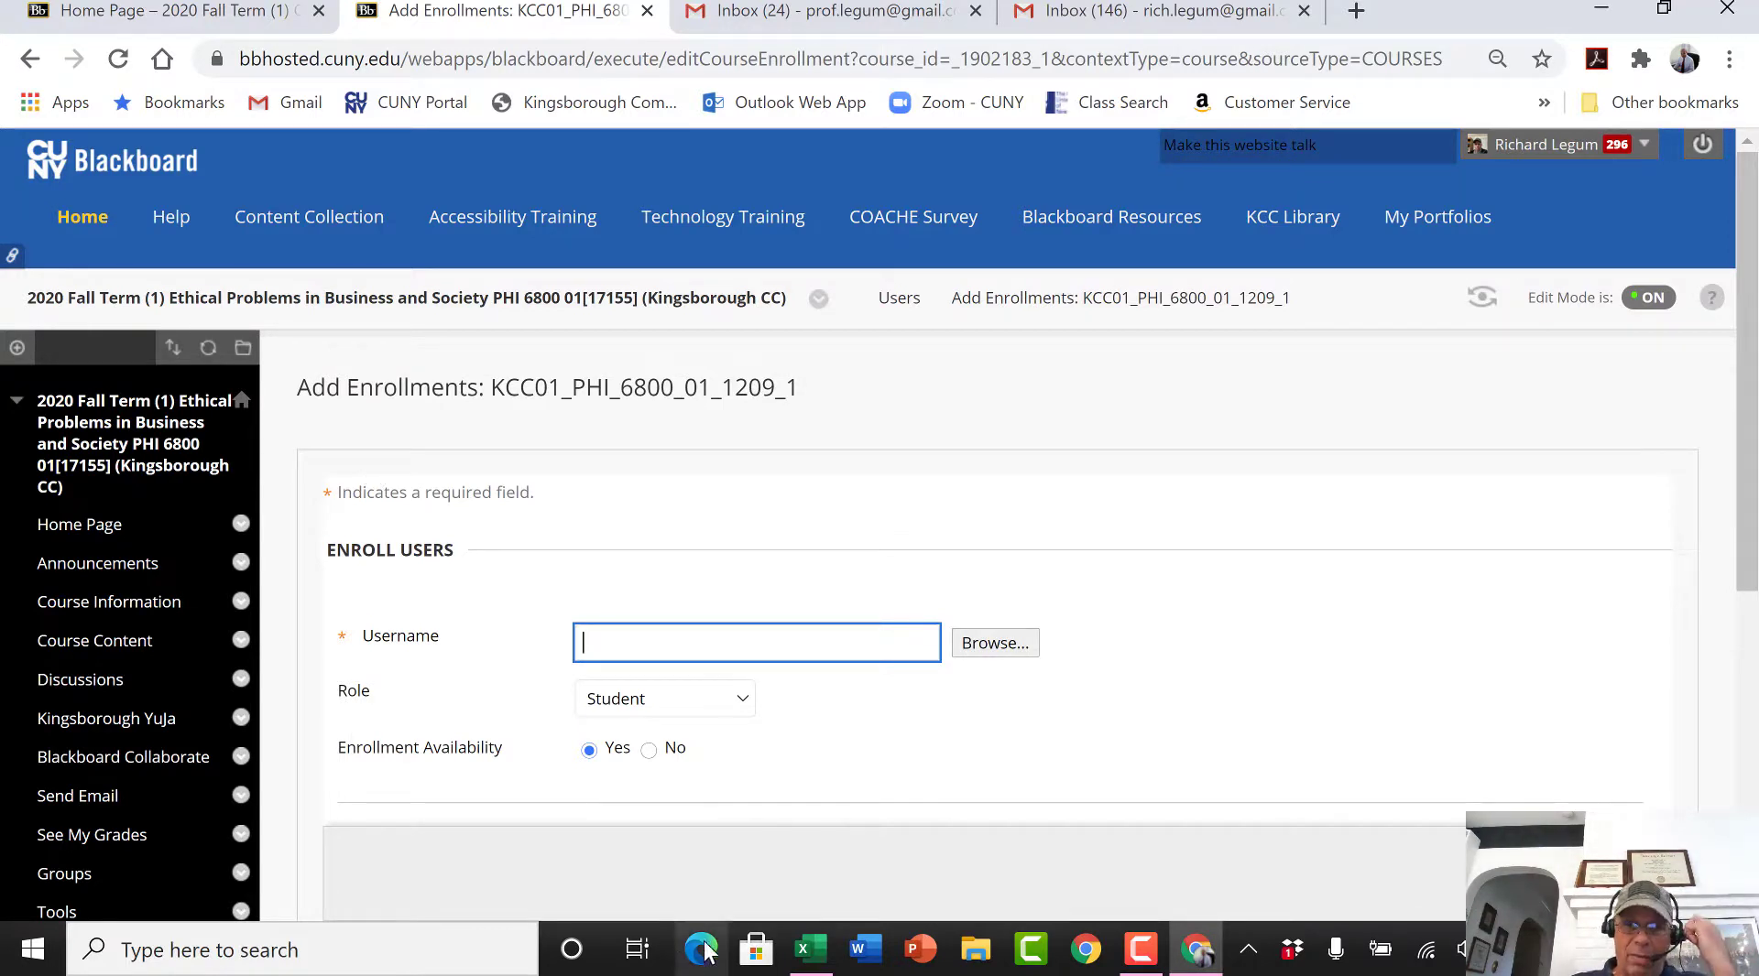
click(741, 668)
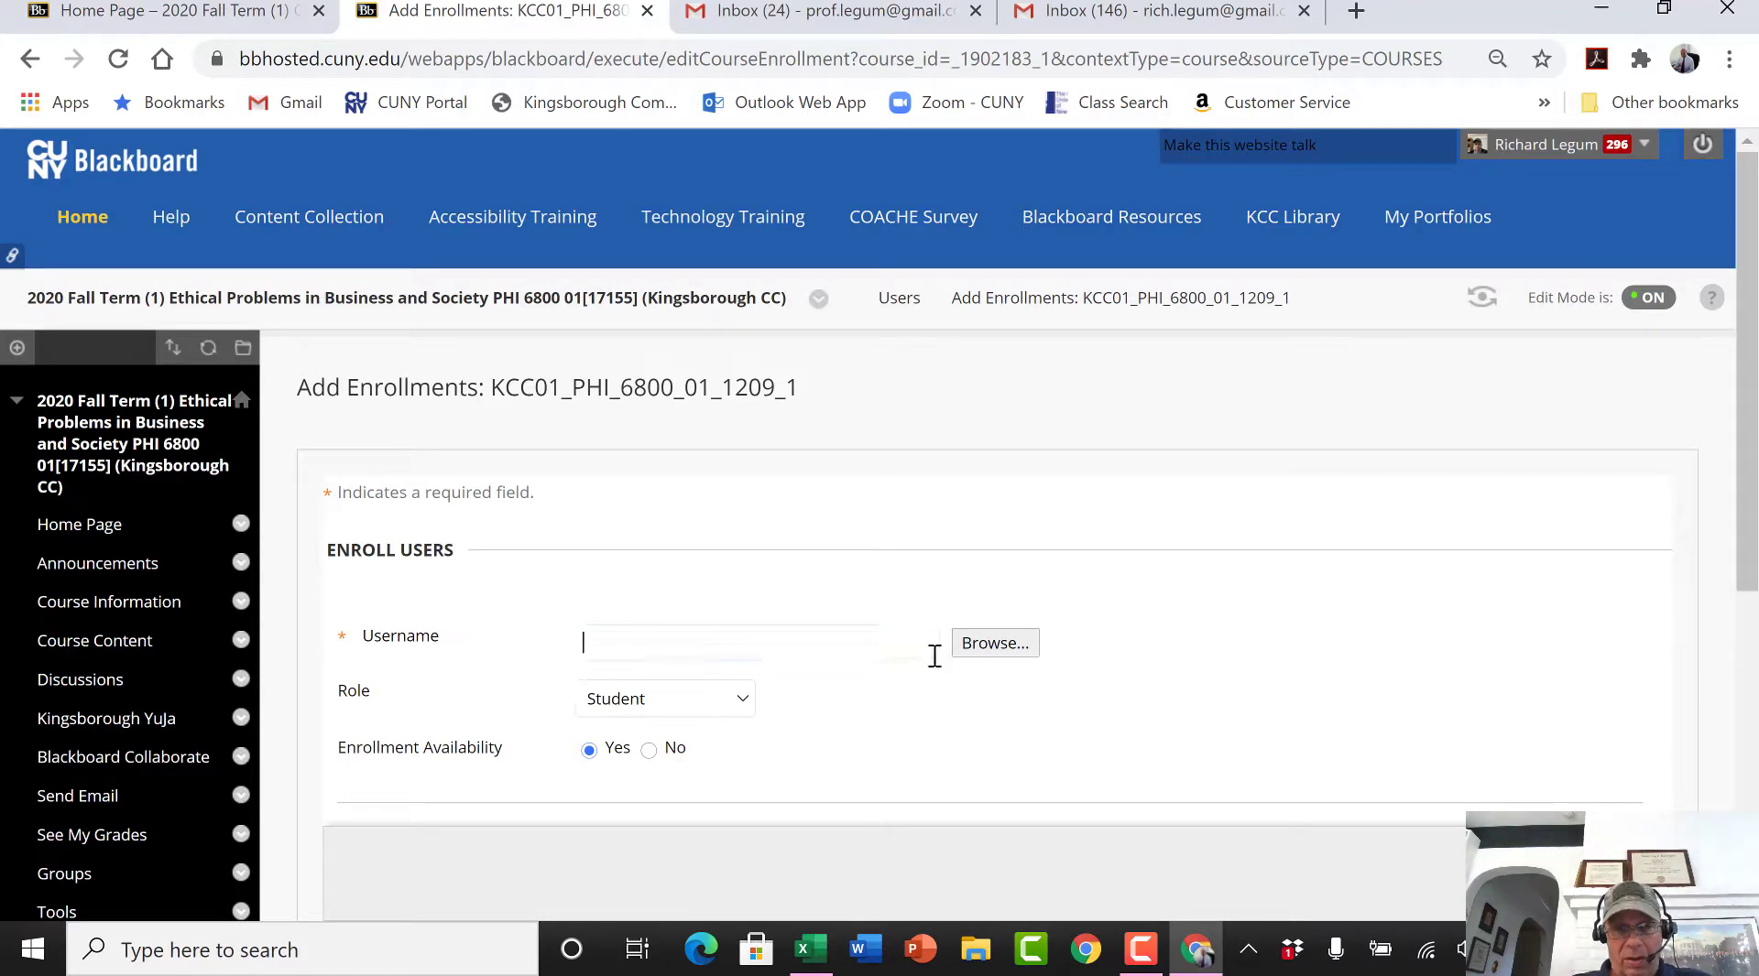
click(799, 655)
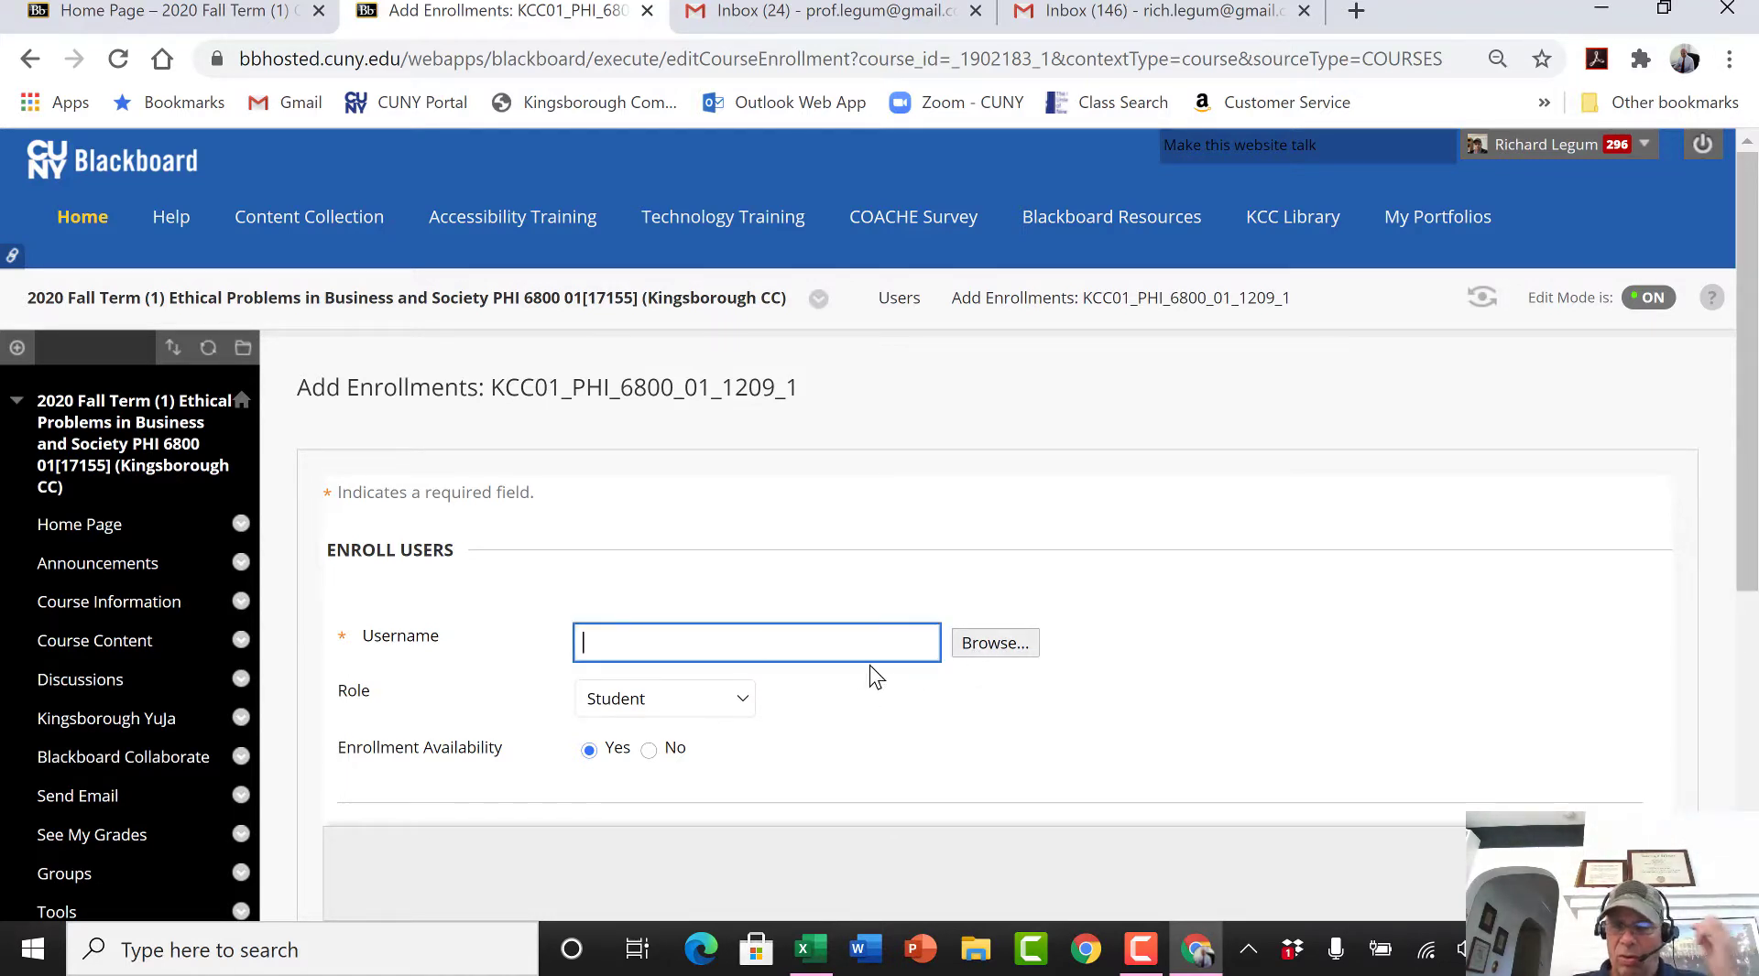
click(982, 643)
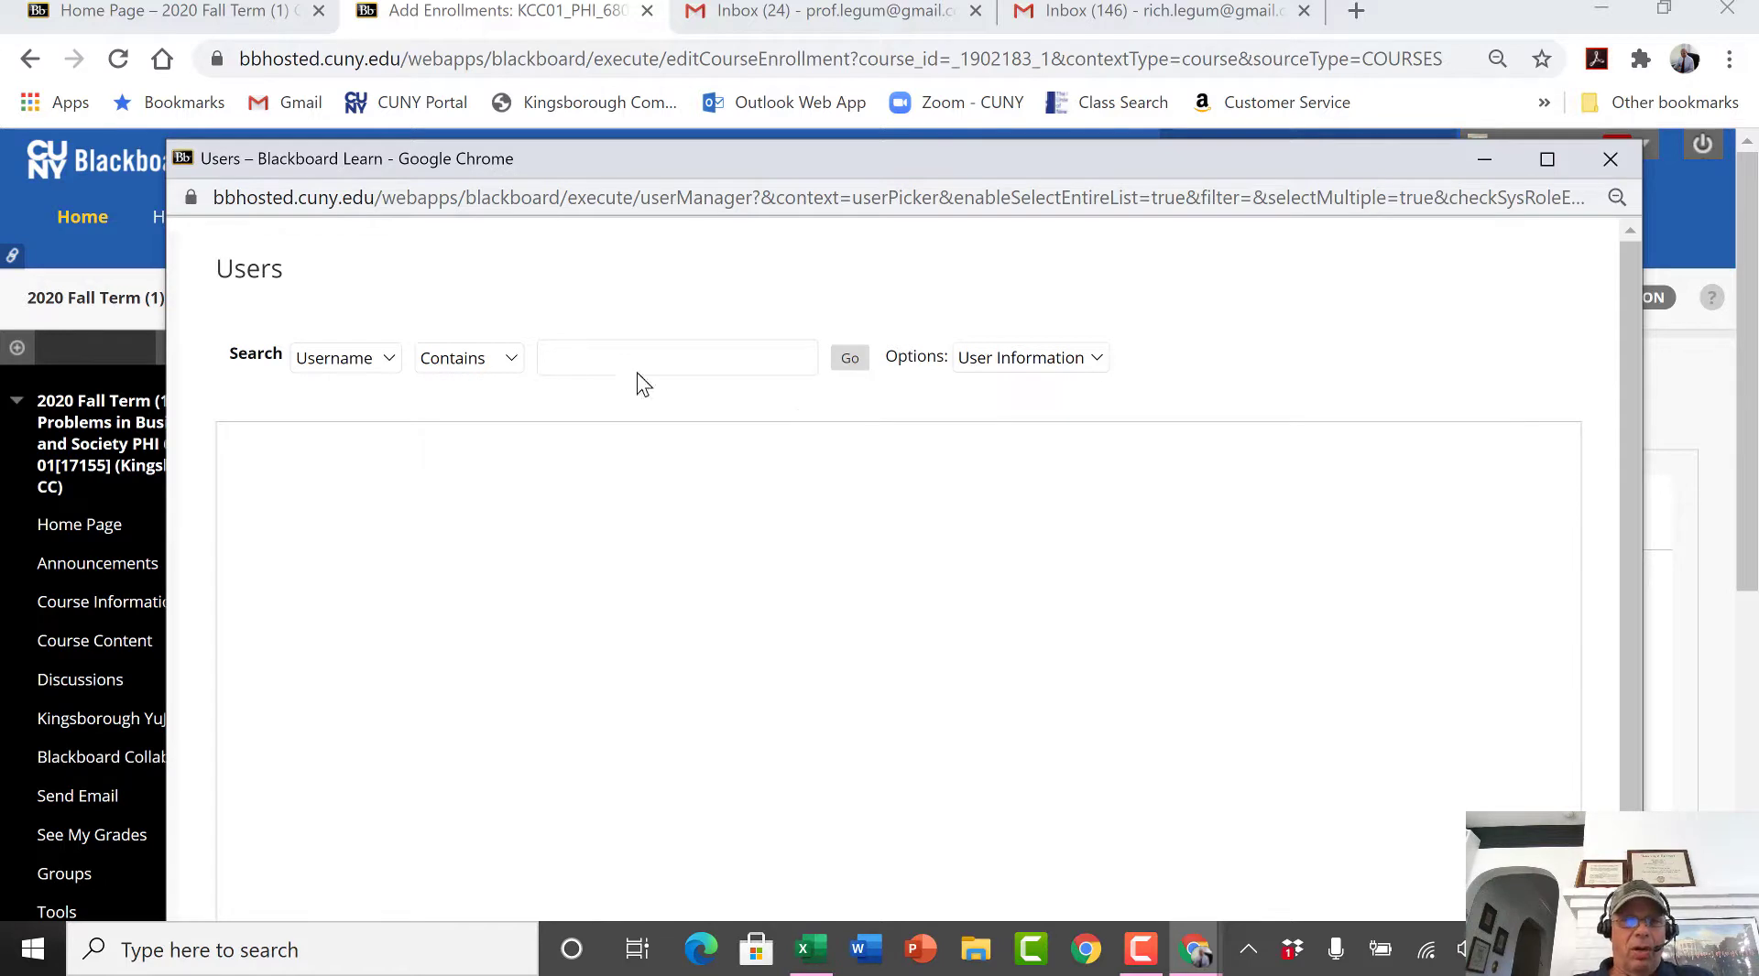
Search users whose last name contains the colleague's surname, and submit the colleague's kbcc.cuny.edu account as the user to enroll
click(388, 362)
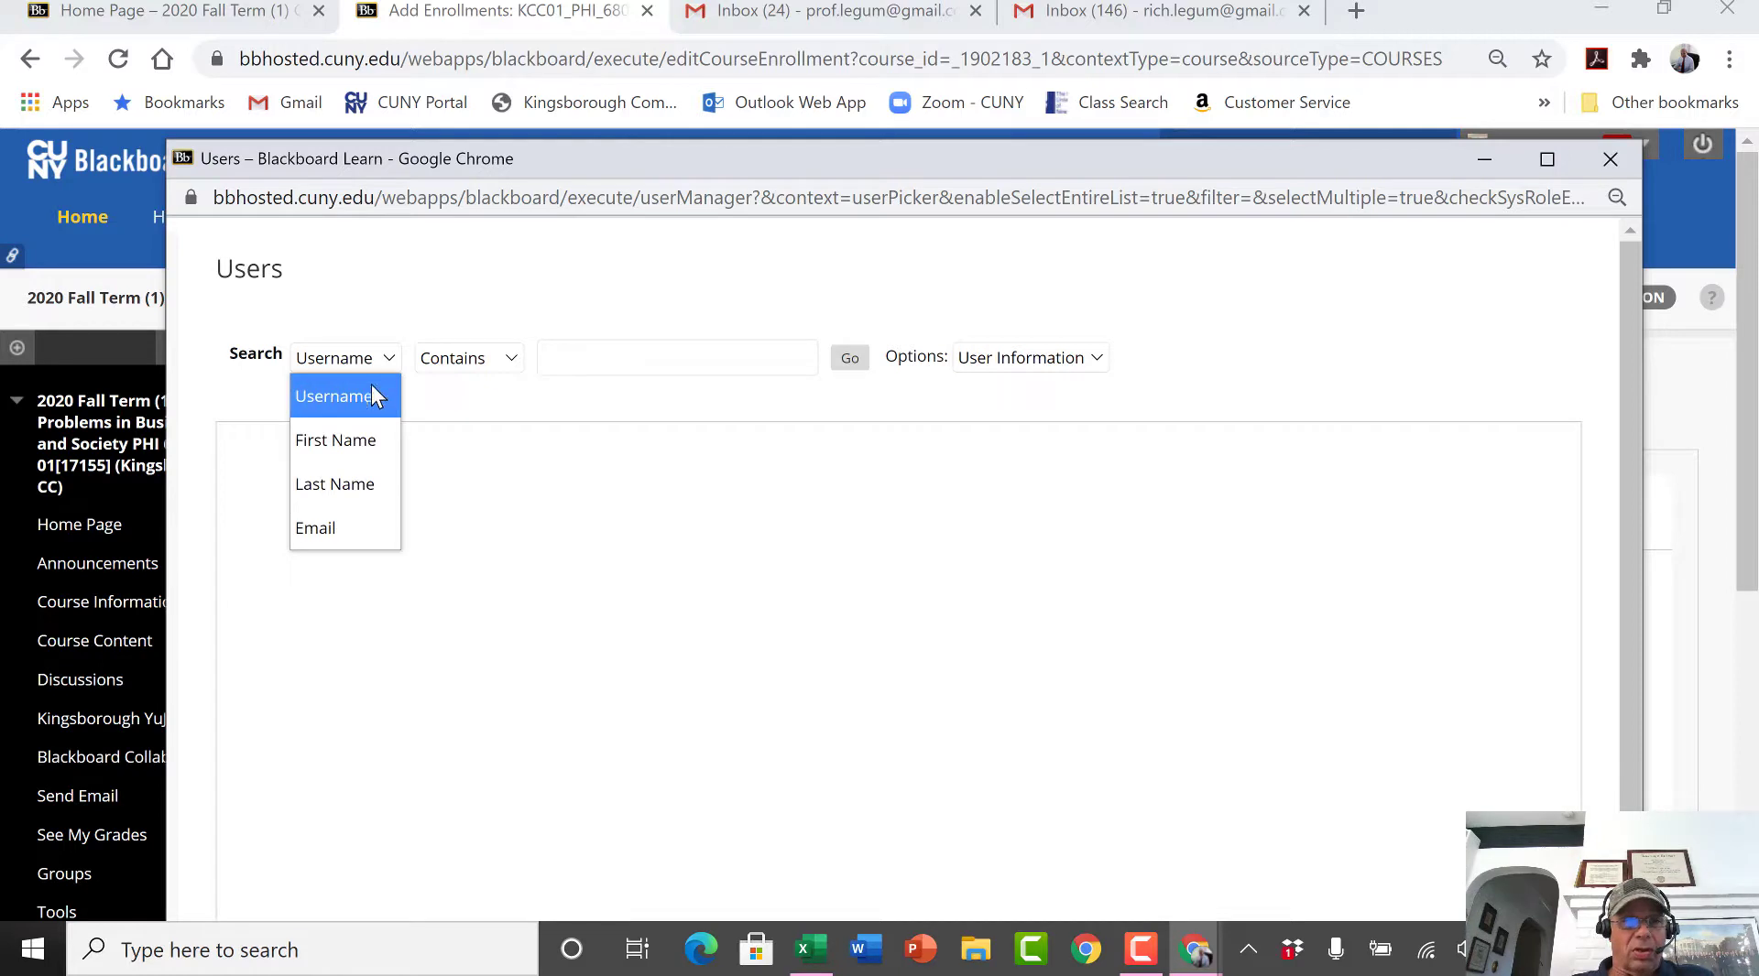
click(355, 484)
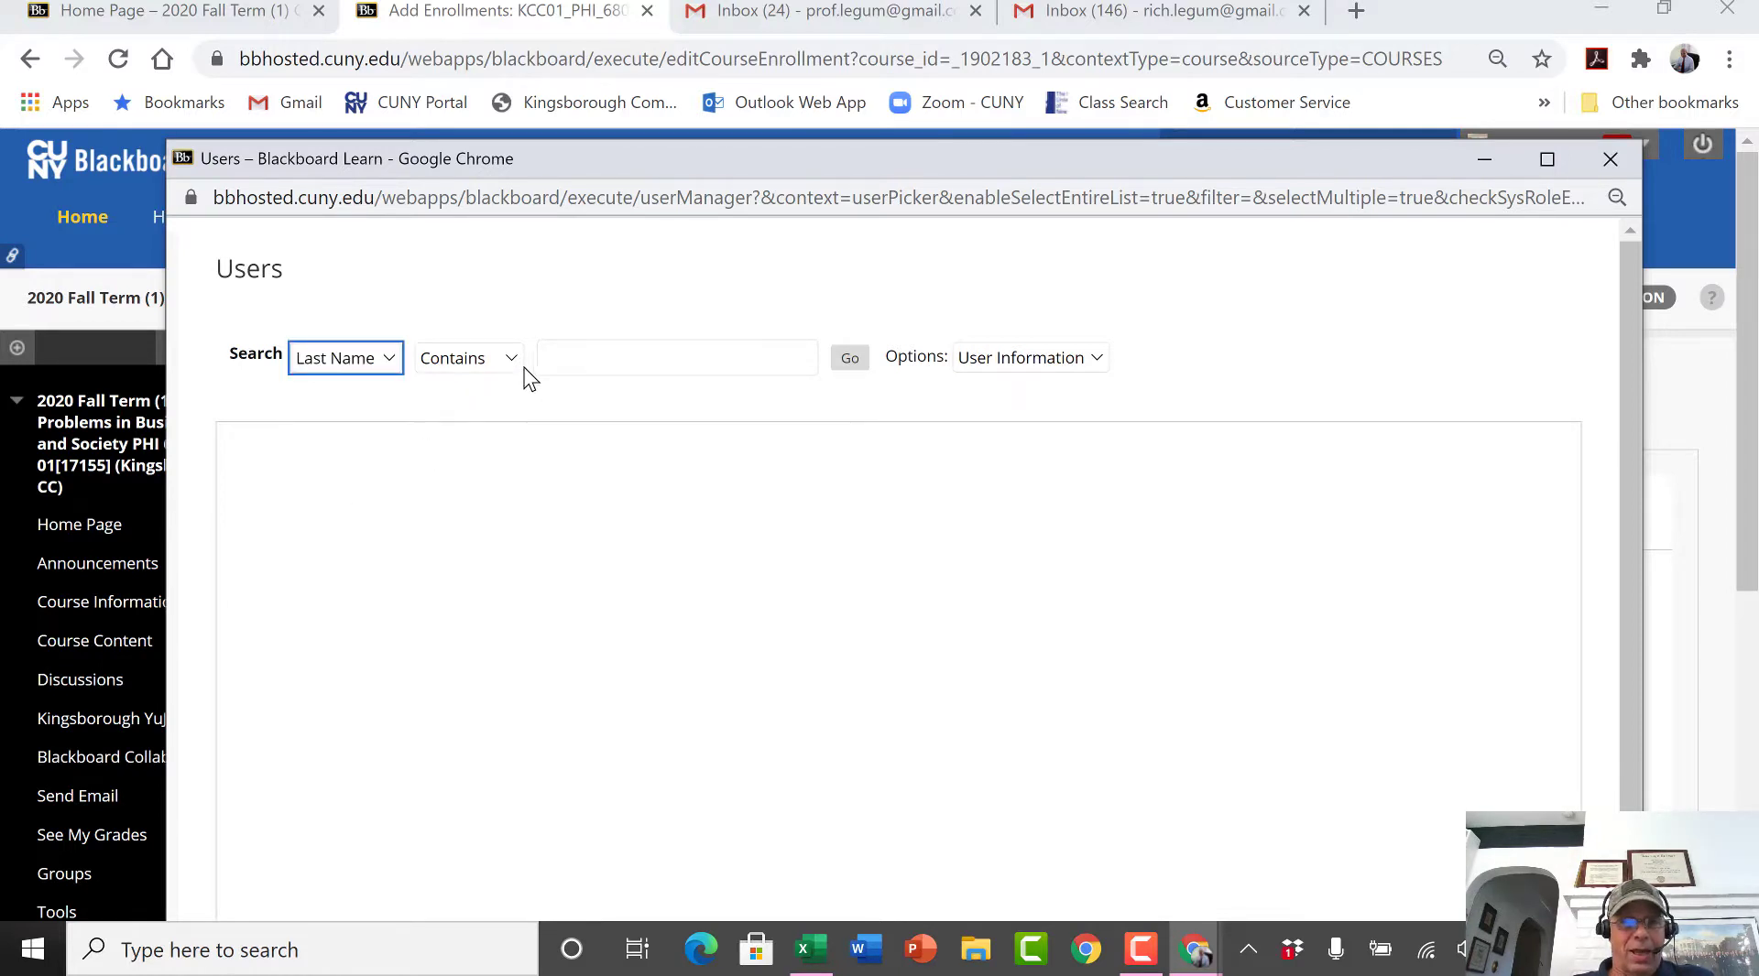
click(572, 361)
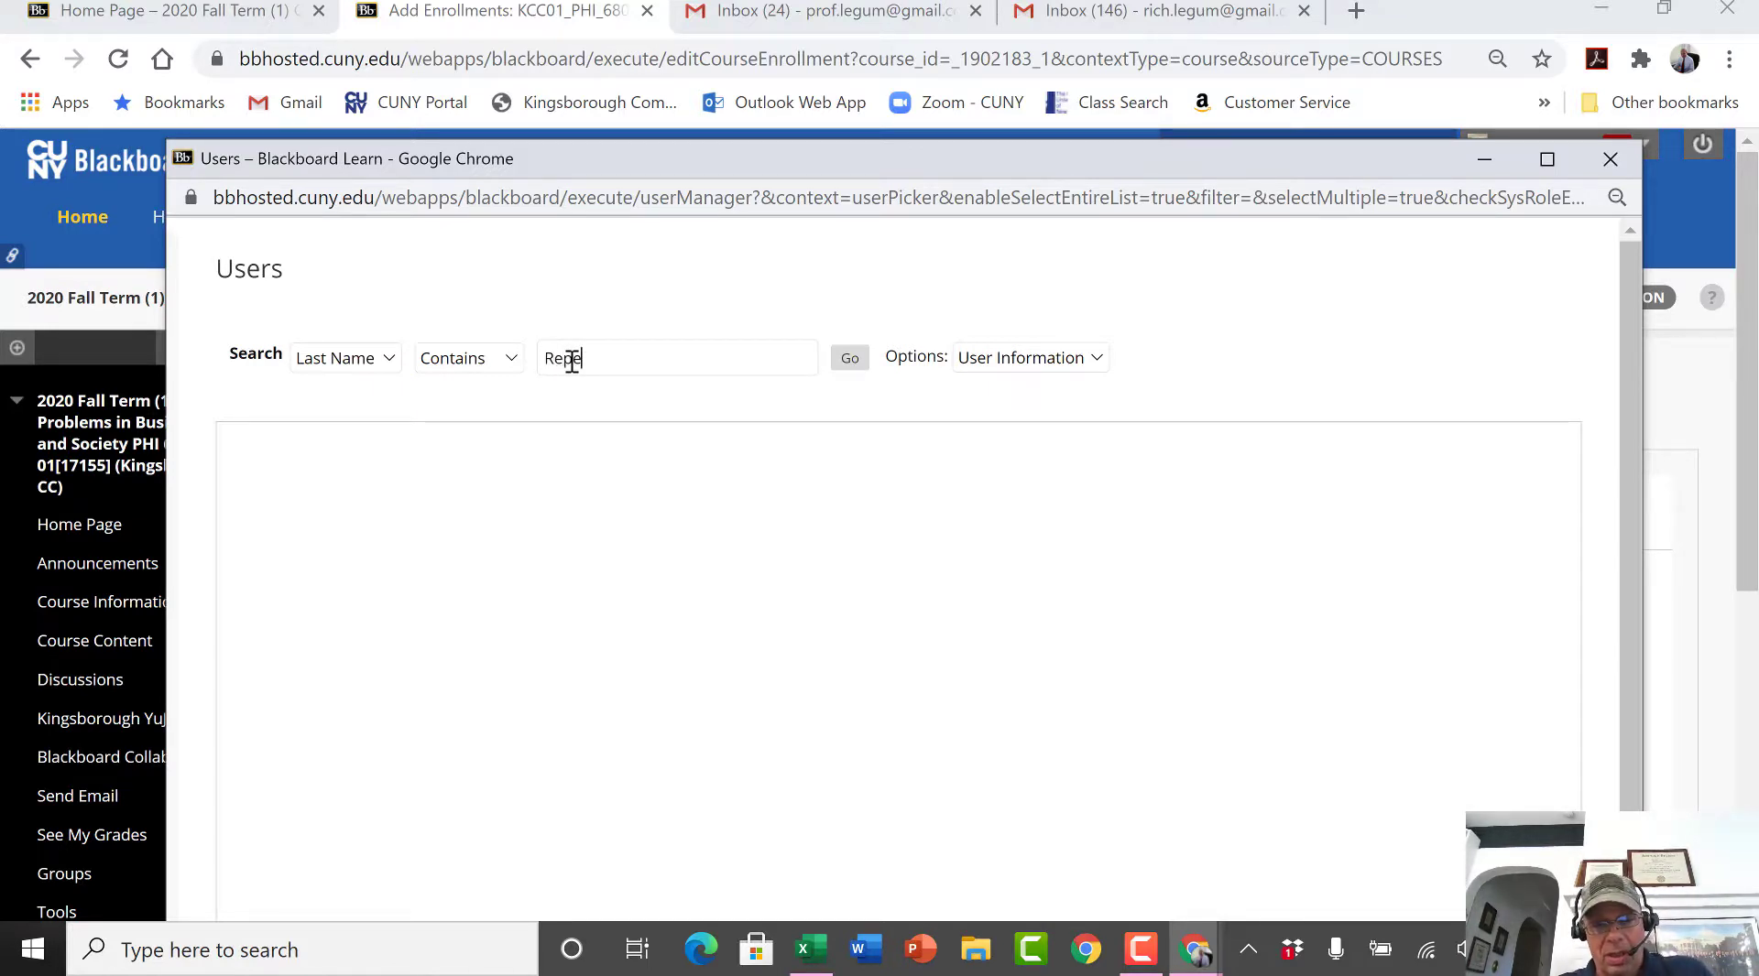
click(572, 361)
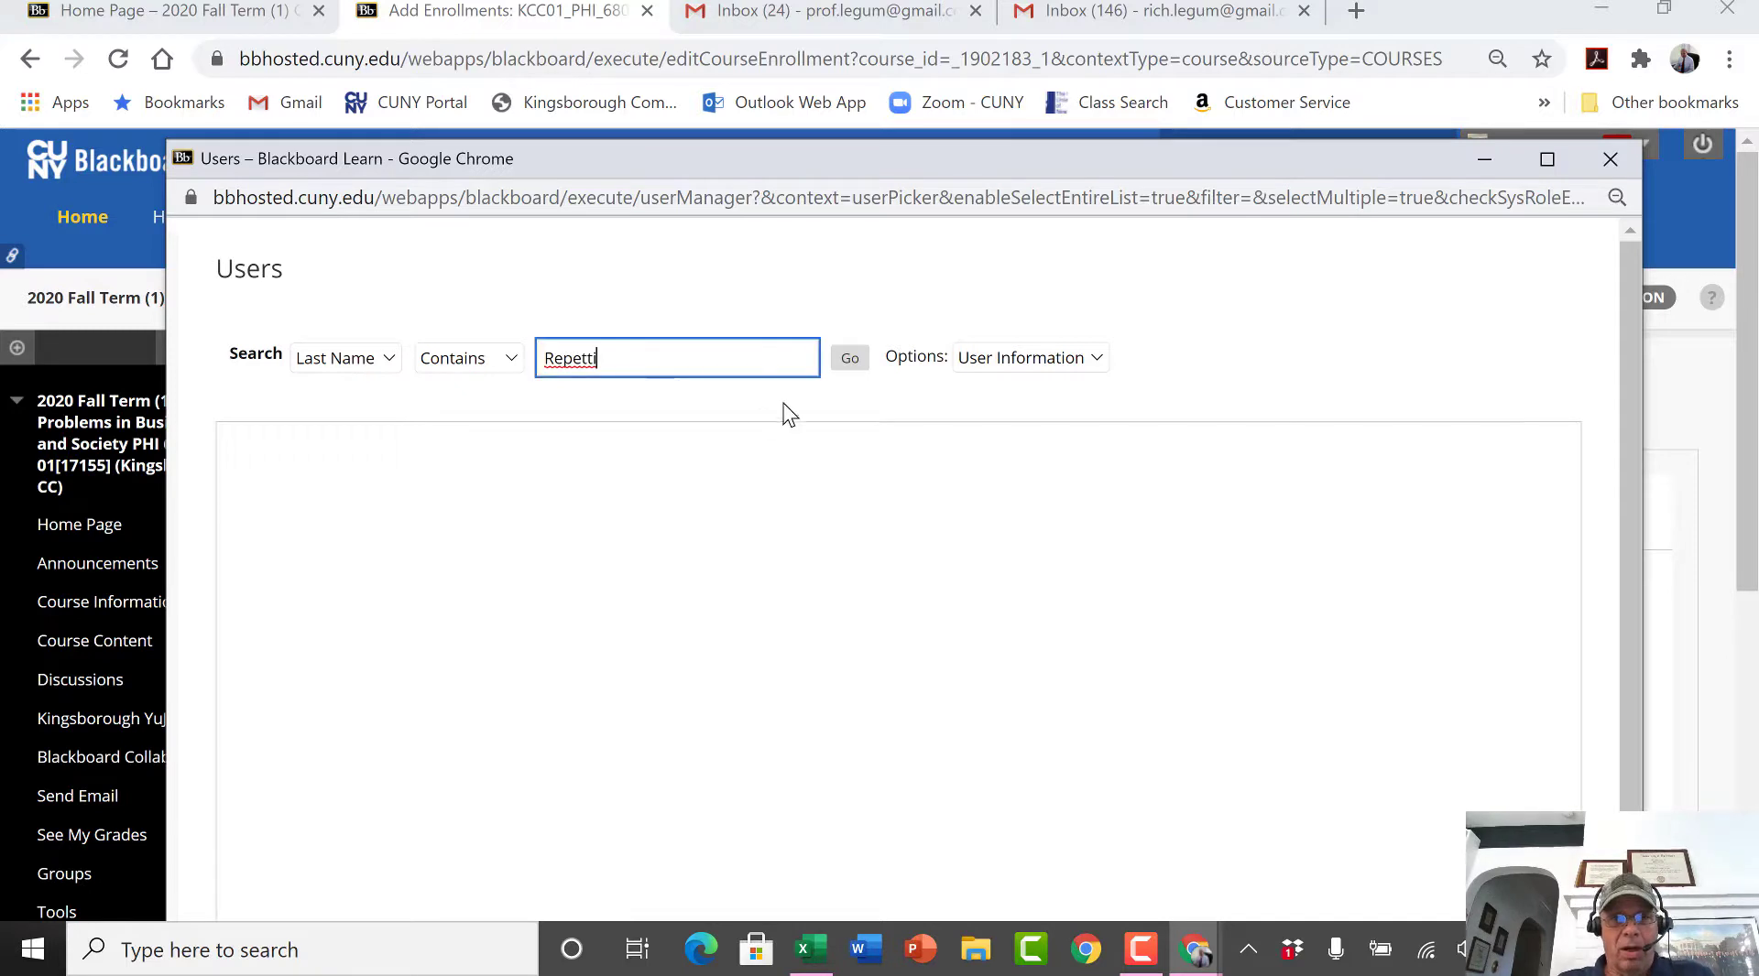
click(850, 363)
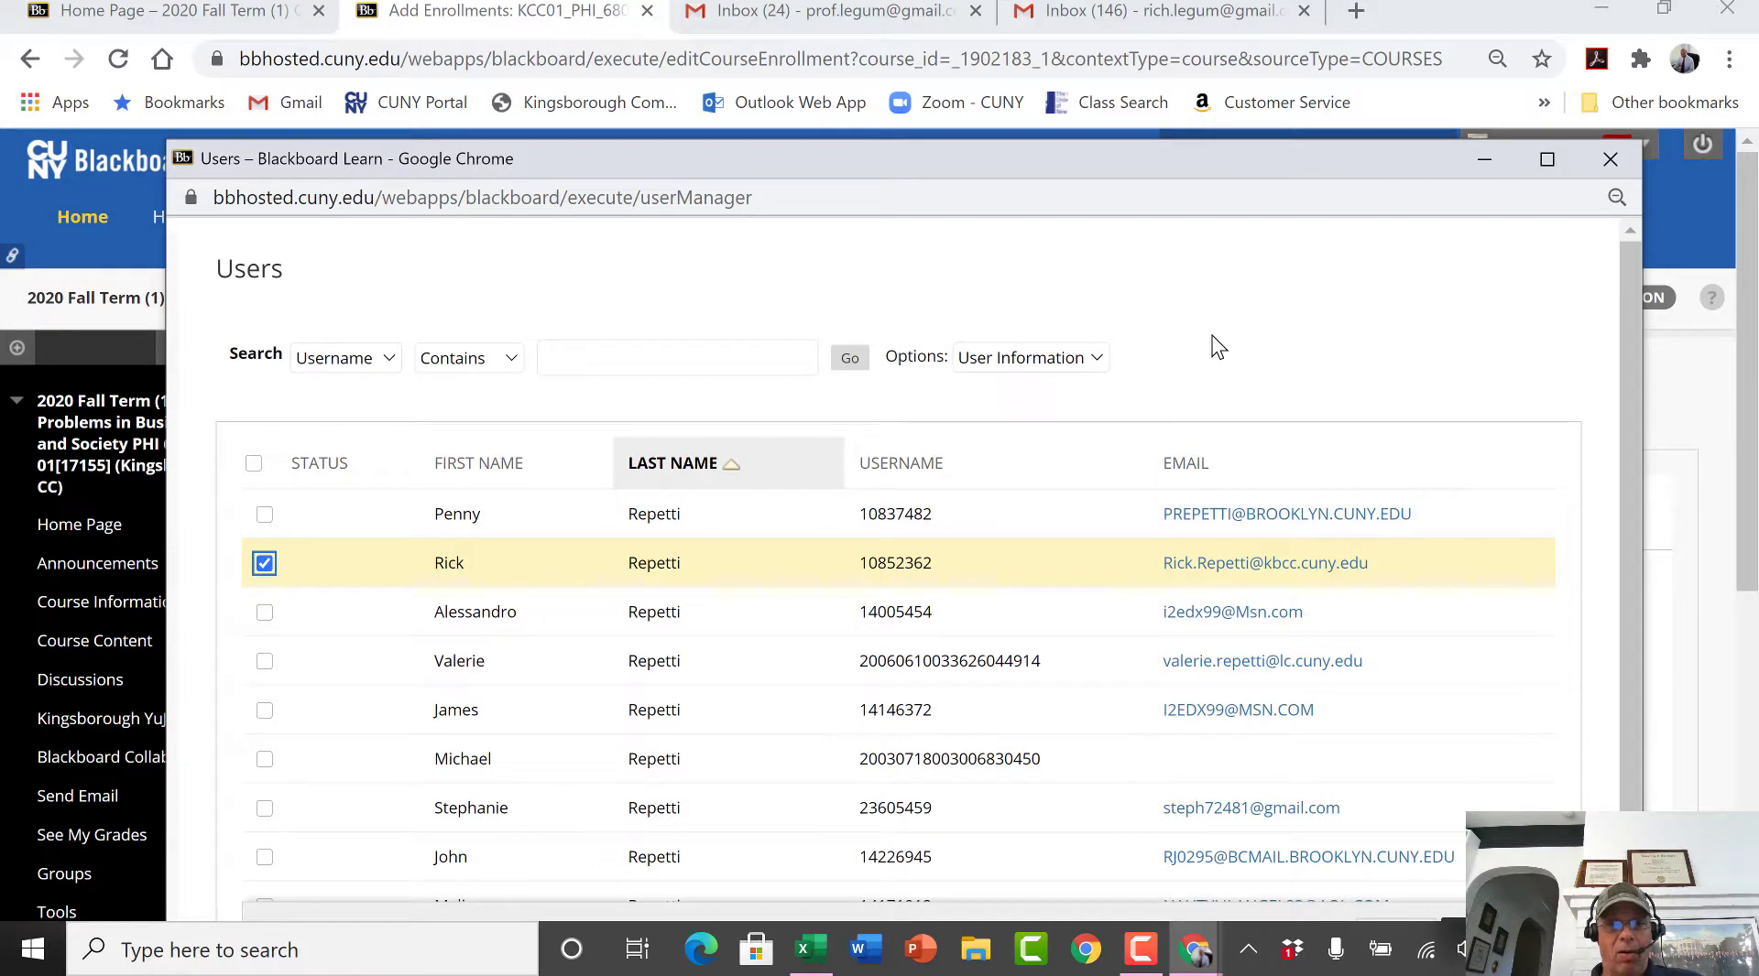
scroll(1205, 341, down, 3)
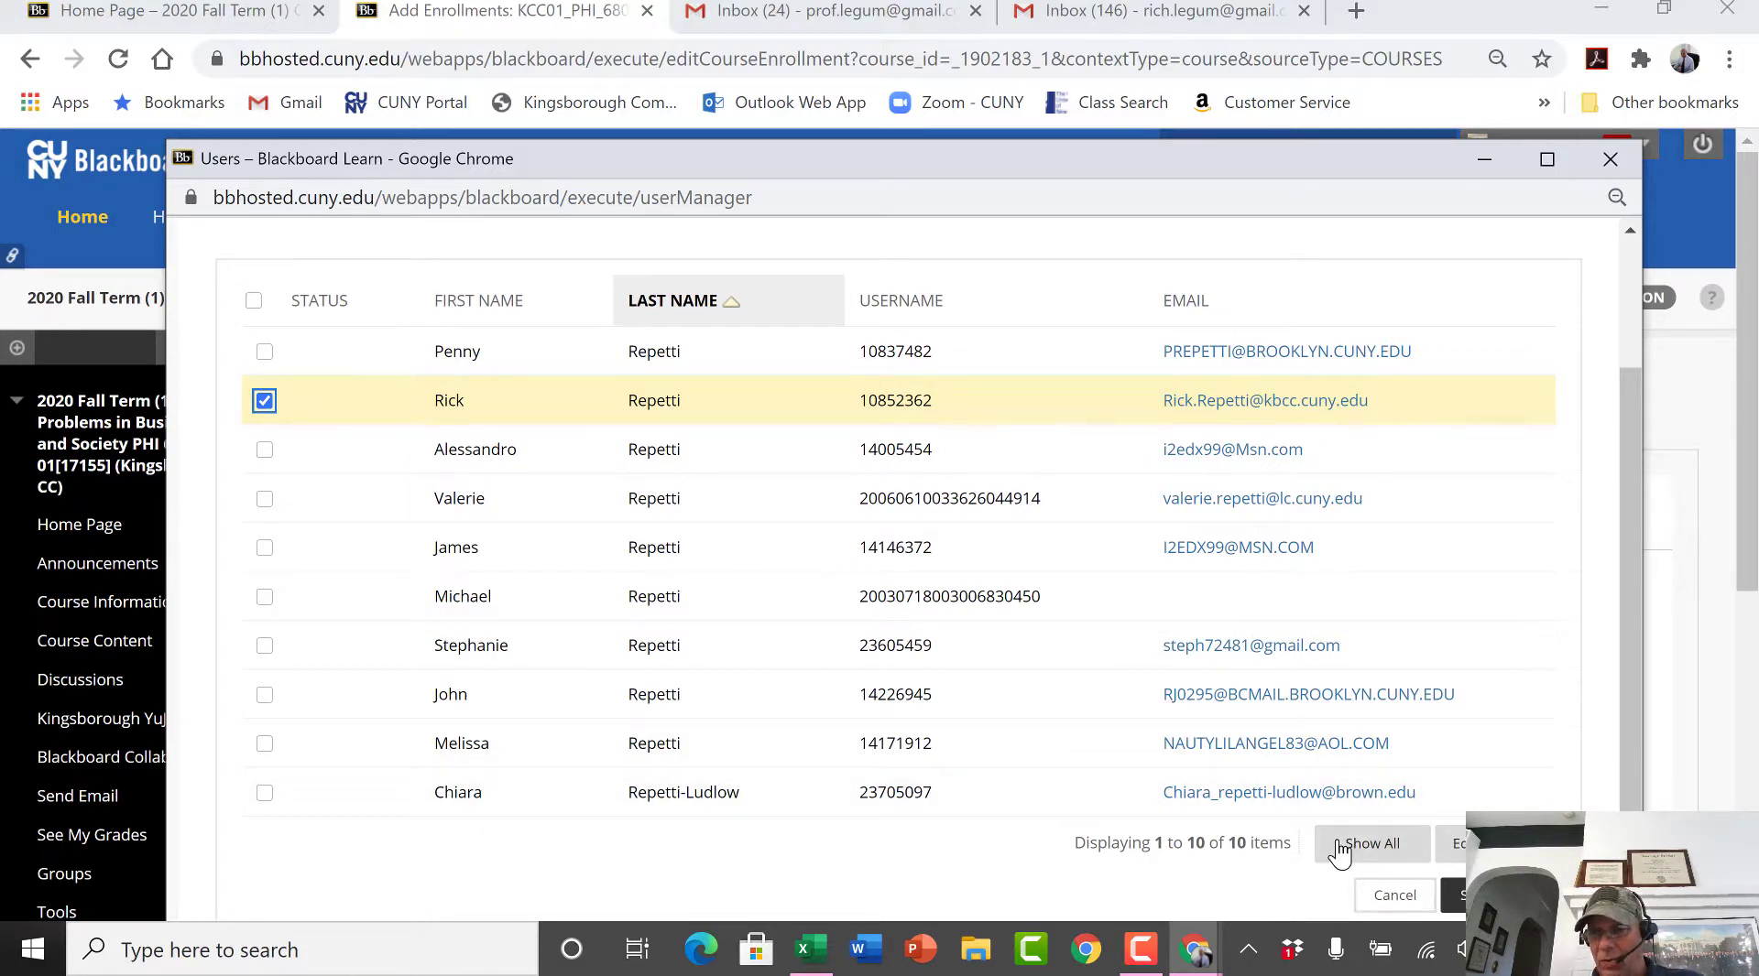
click(1460, 899)
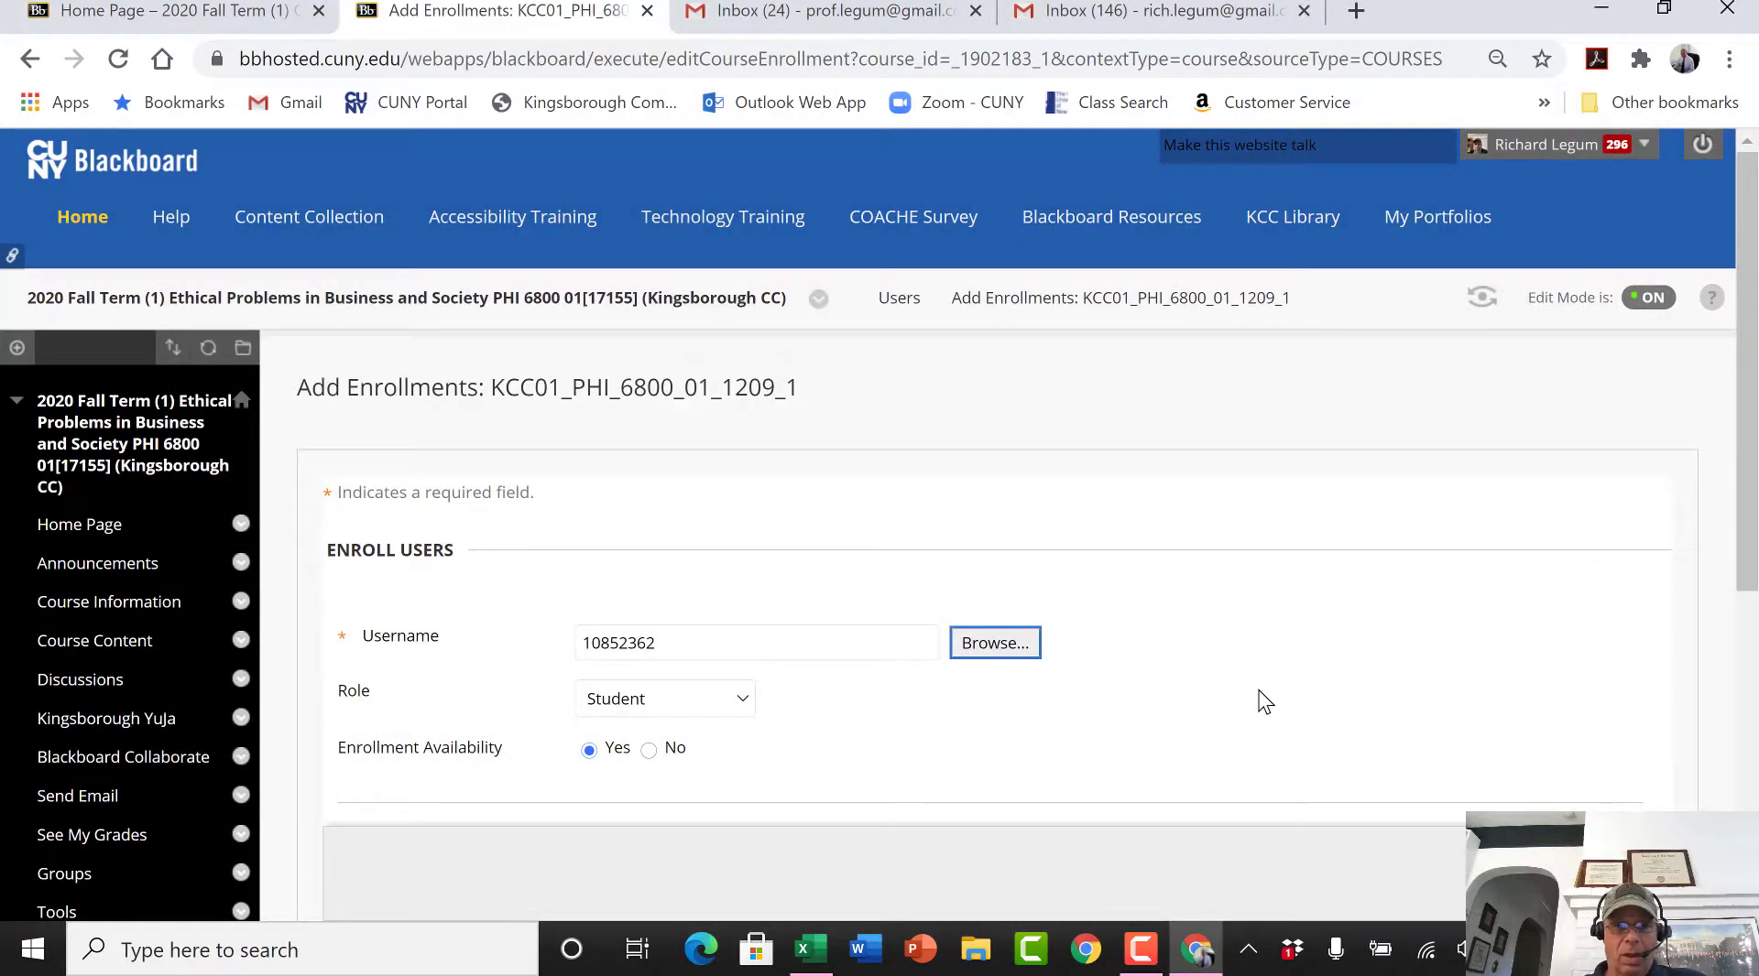
Set the enrollment role to Guest and submit the enrollment with availability left at Yes
scroll(1246, 673, down, 1)
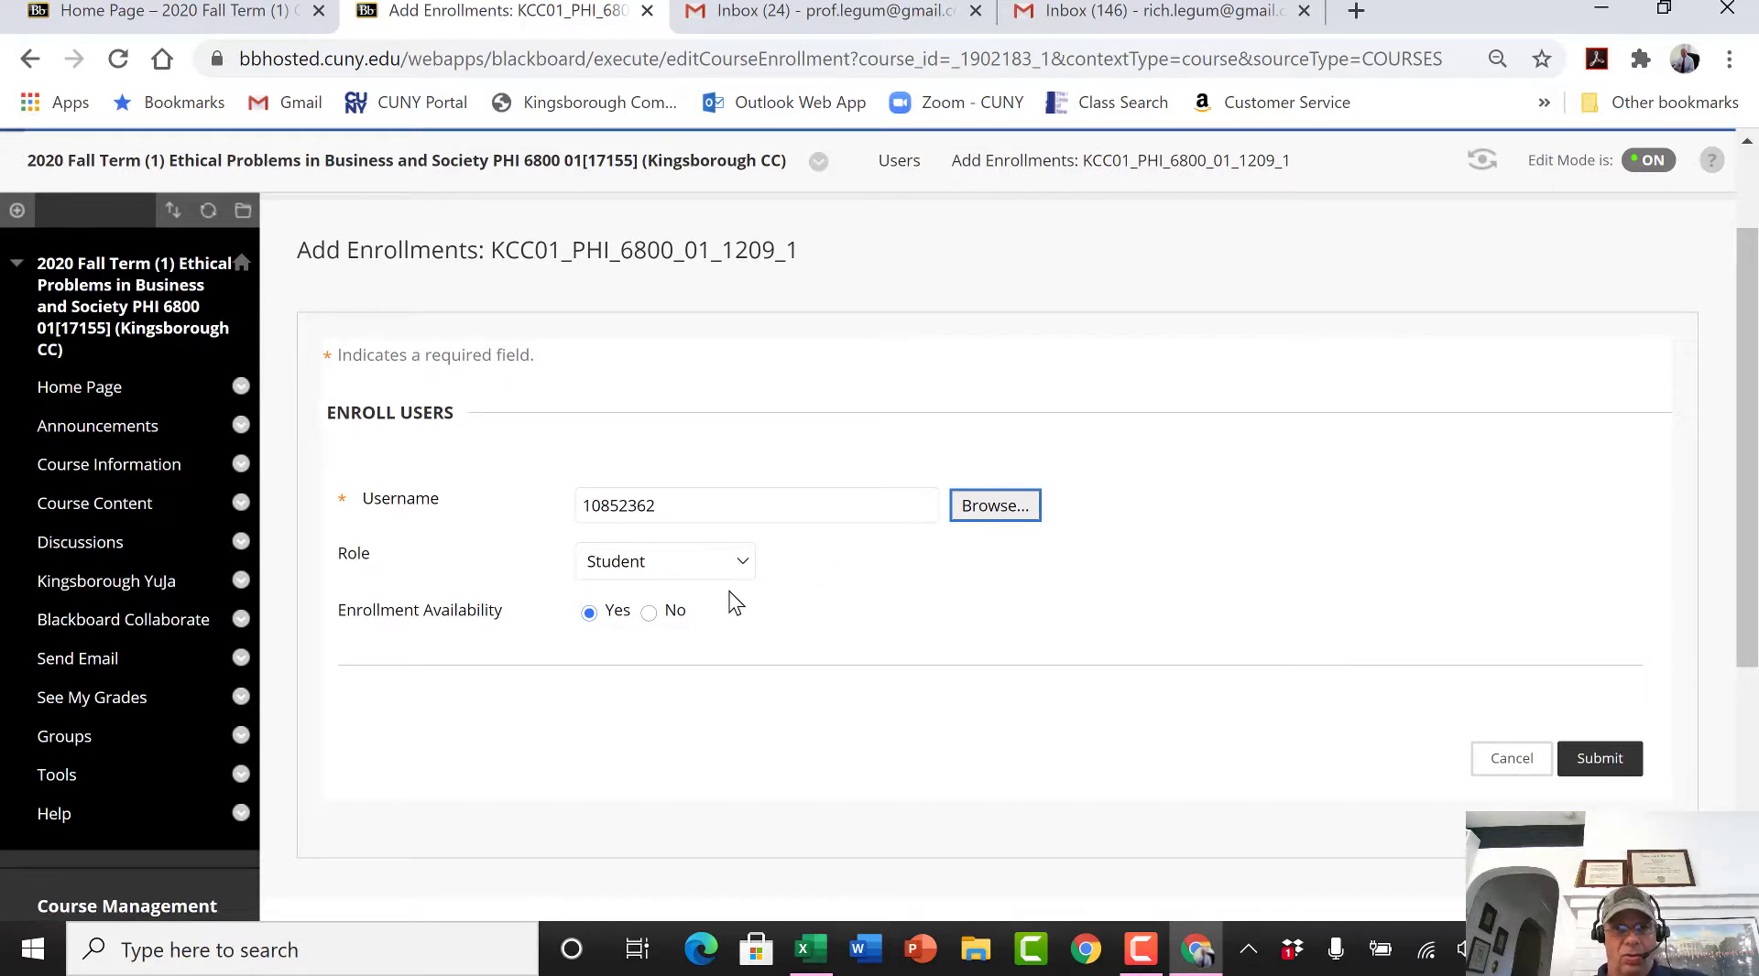
click(740, 564)
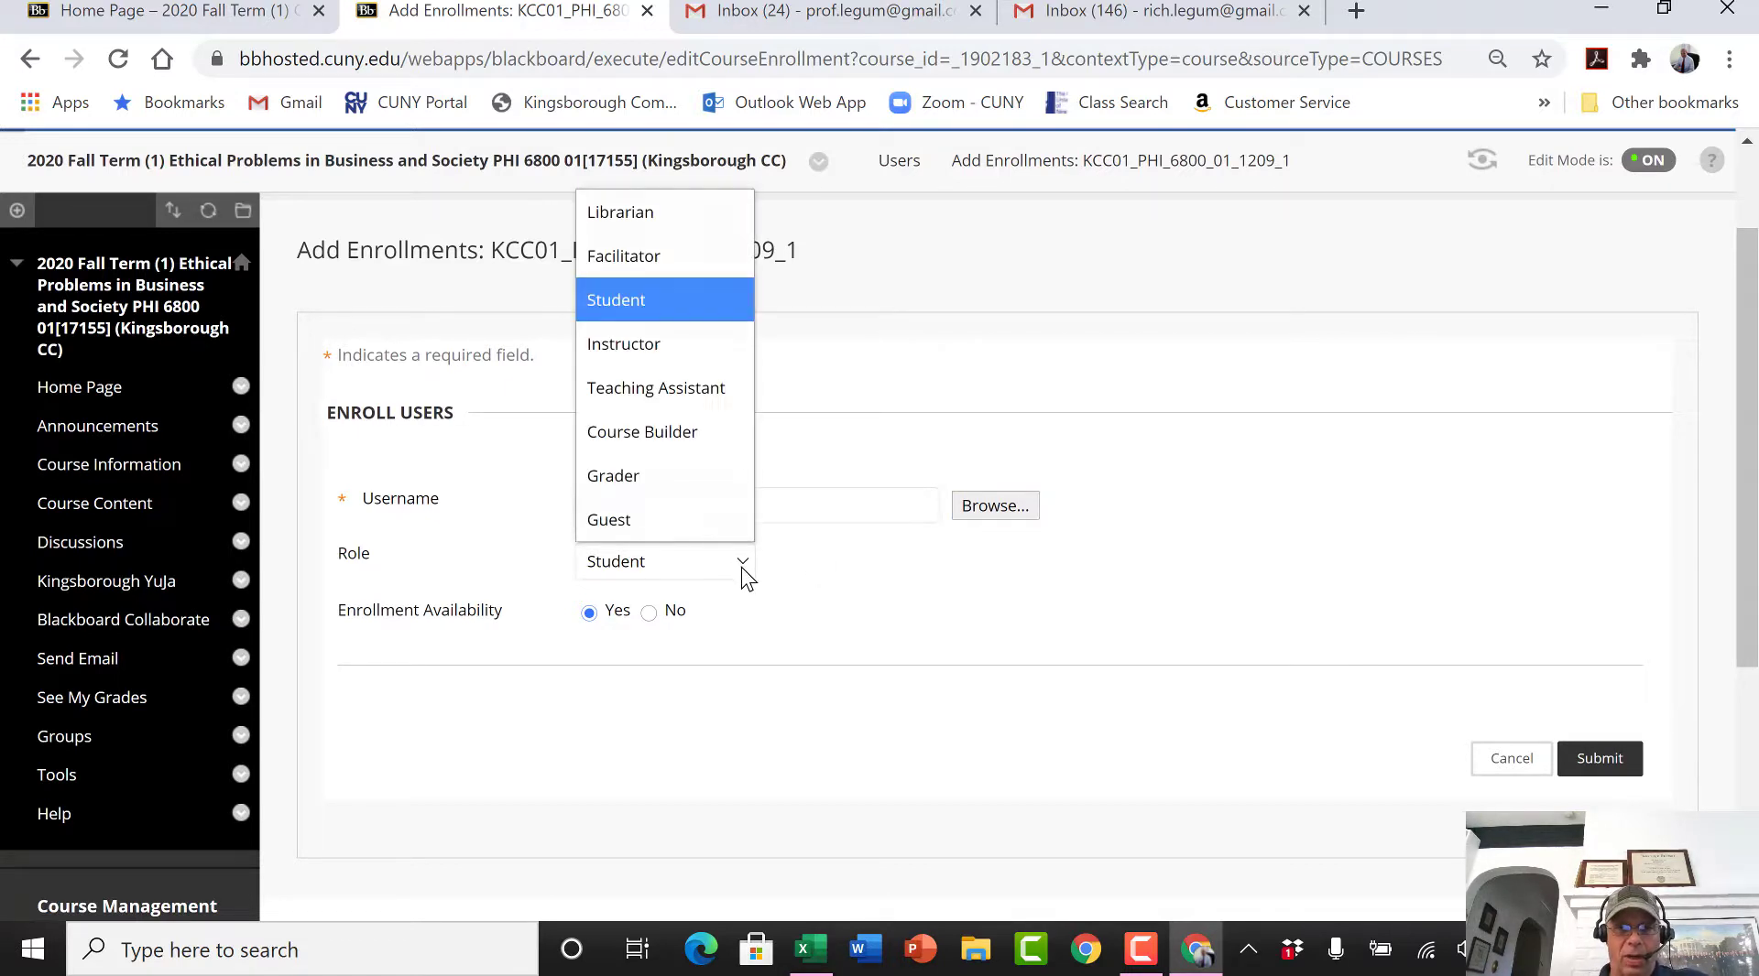
click(706, 519)
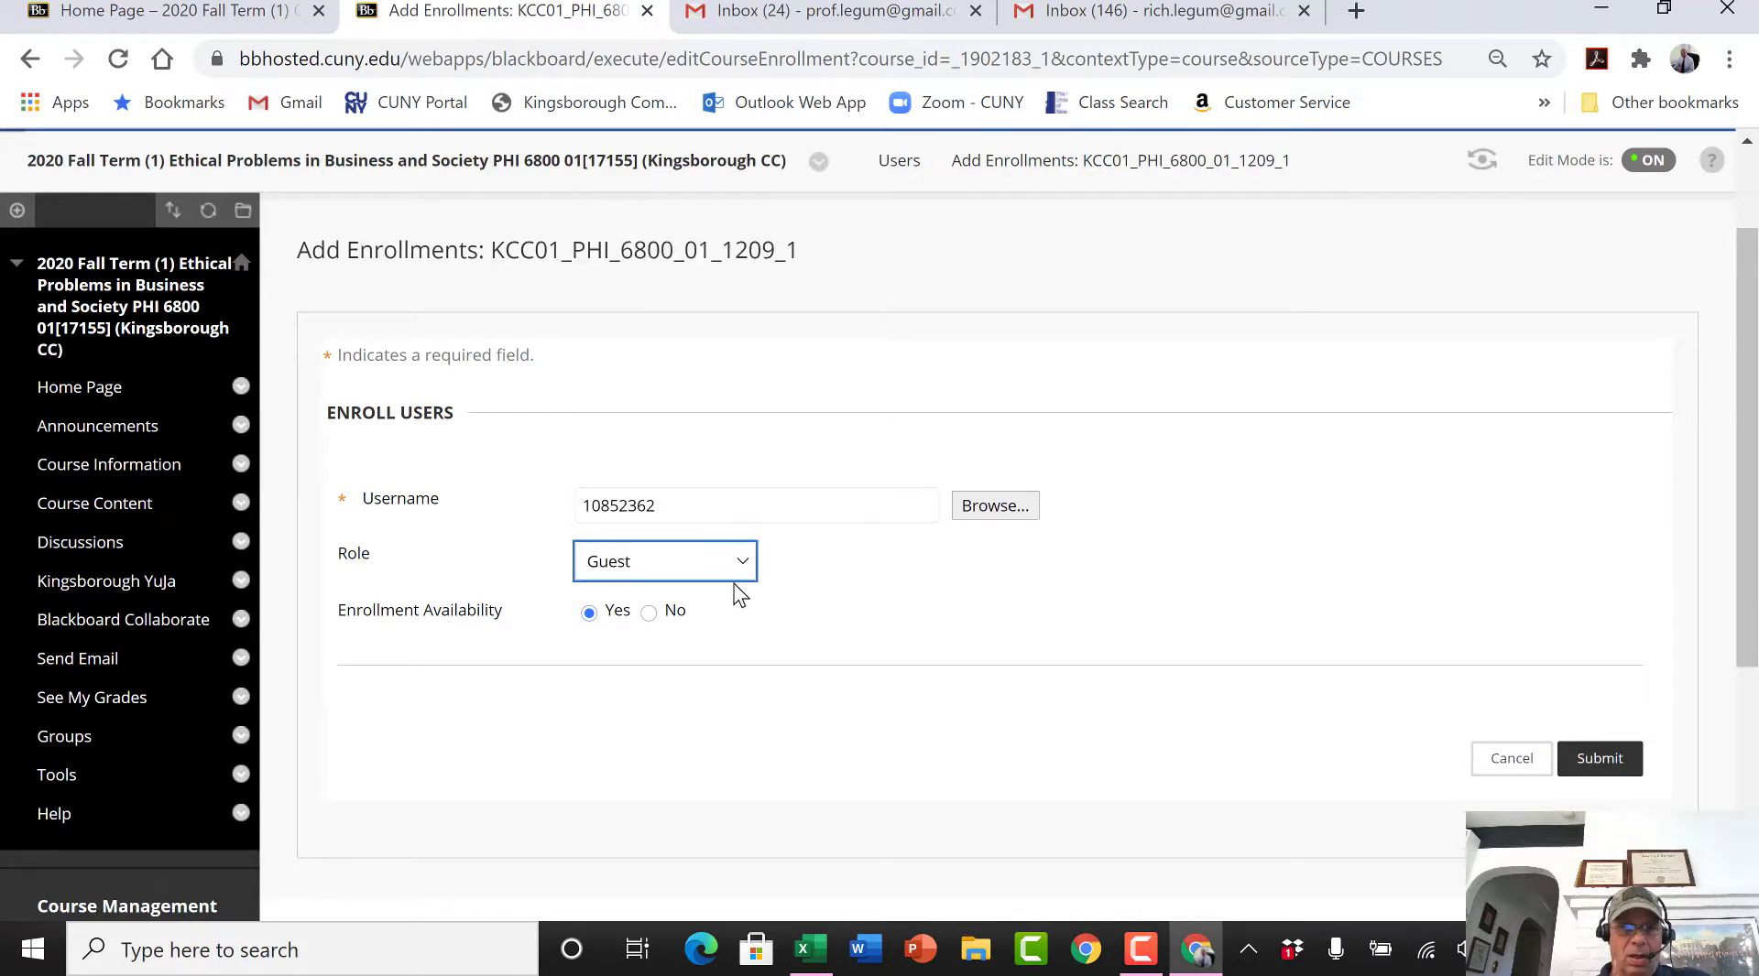
click(744, 561)
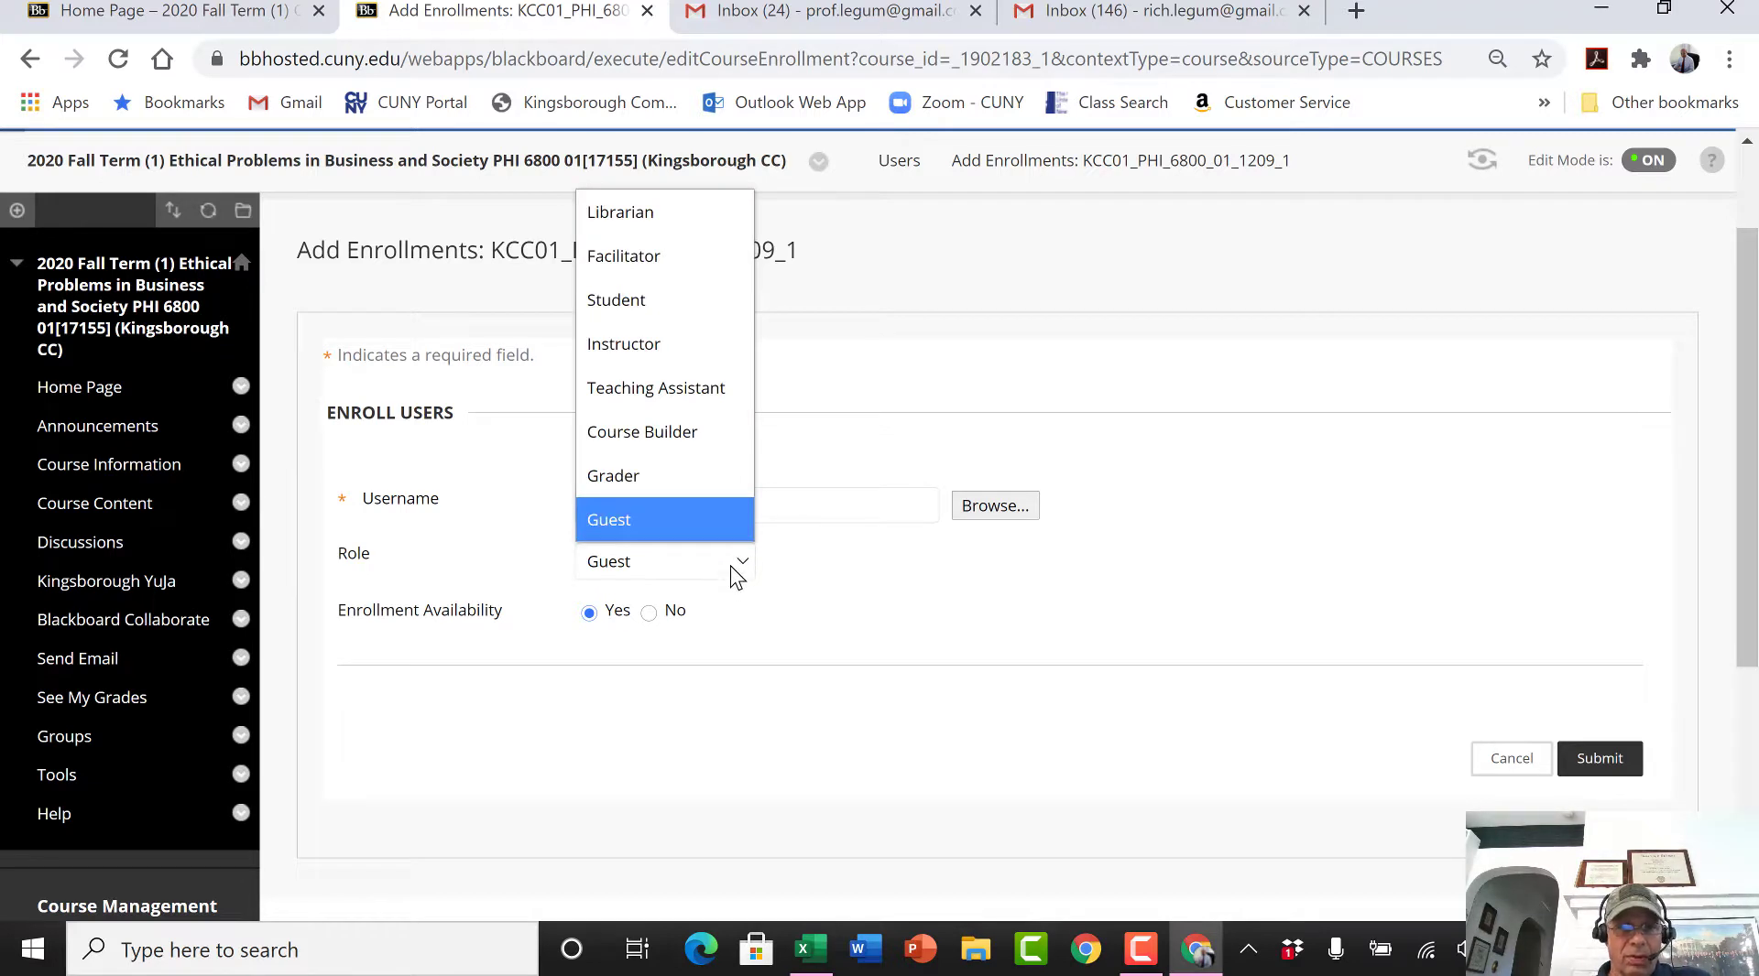
click(735, 558)
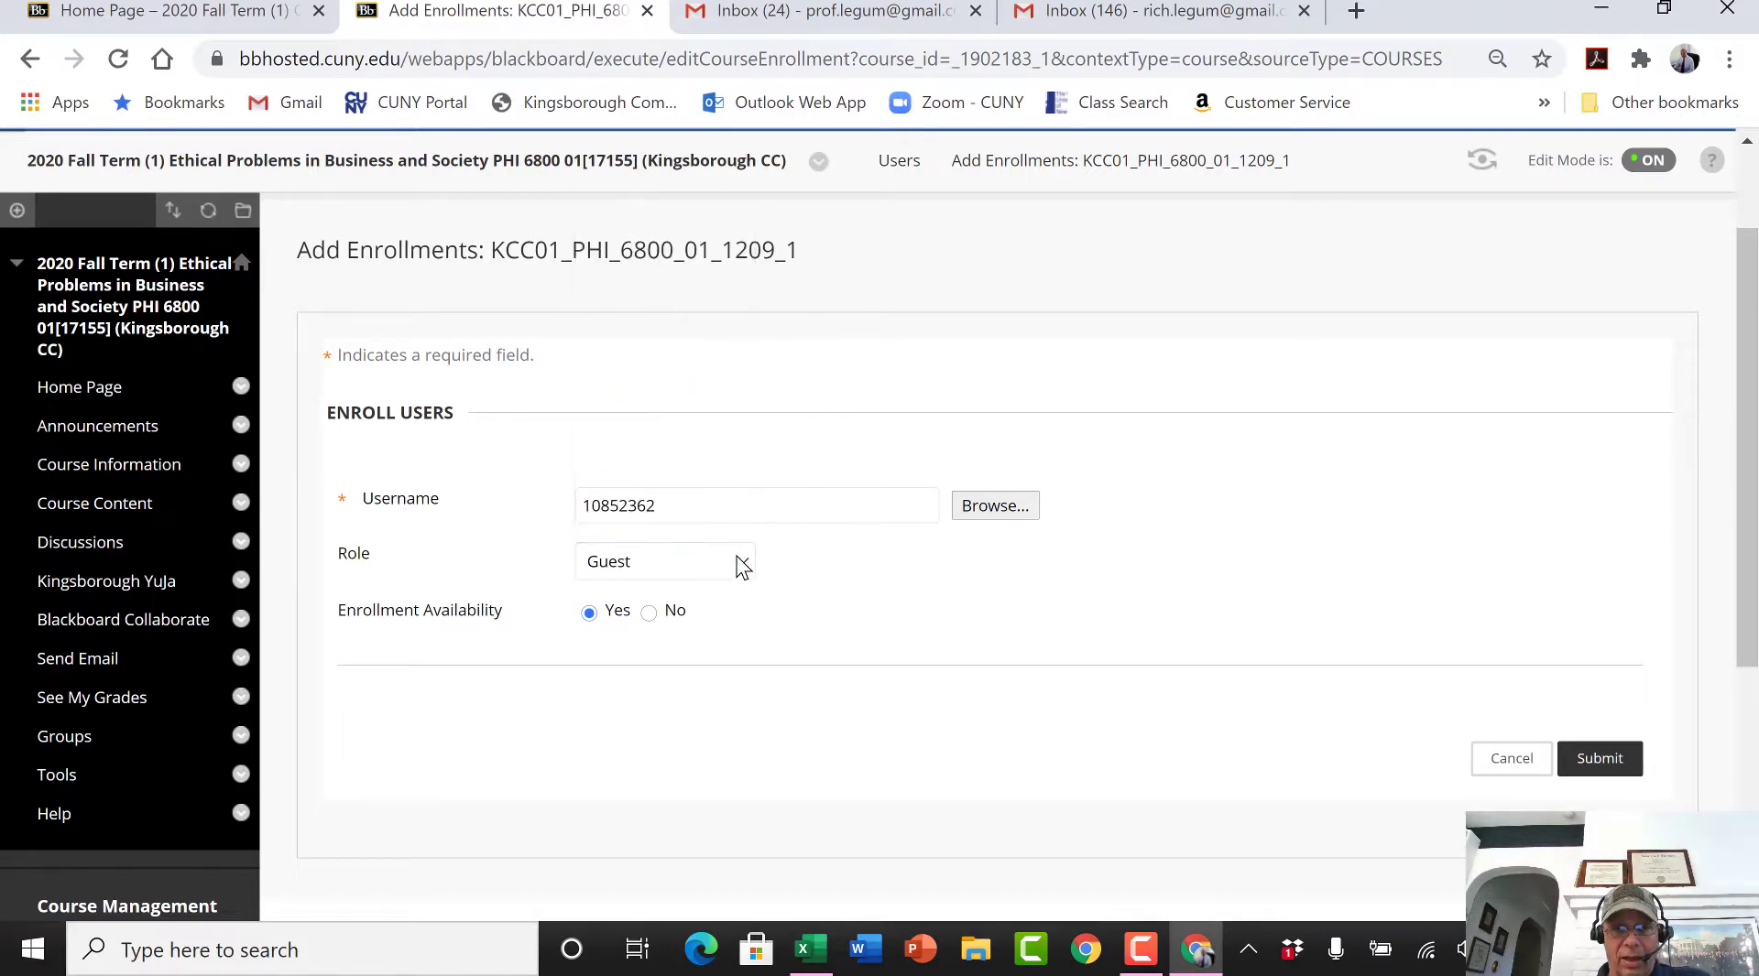
click(737, 559)
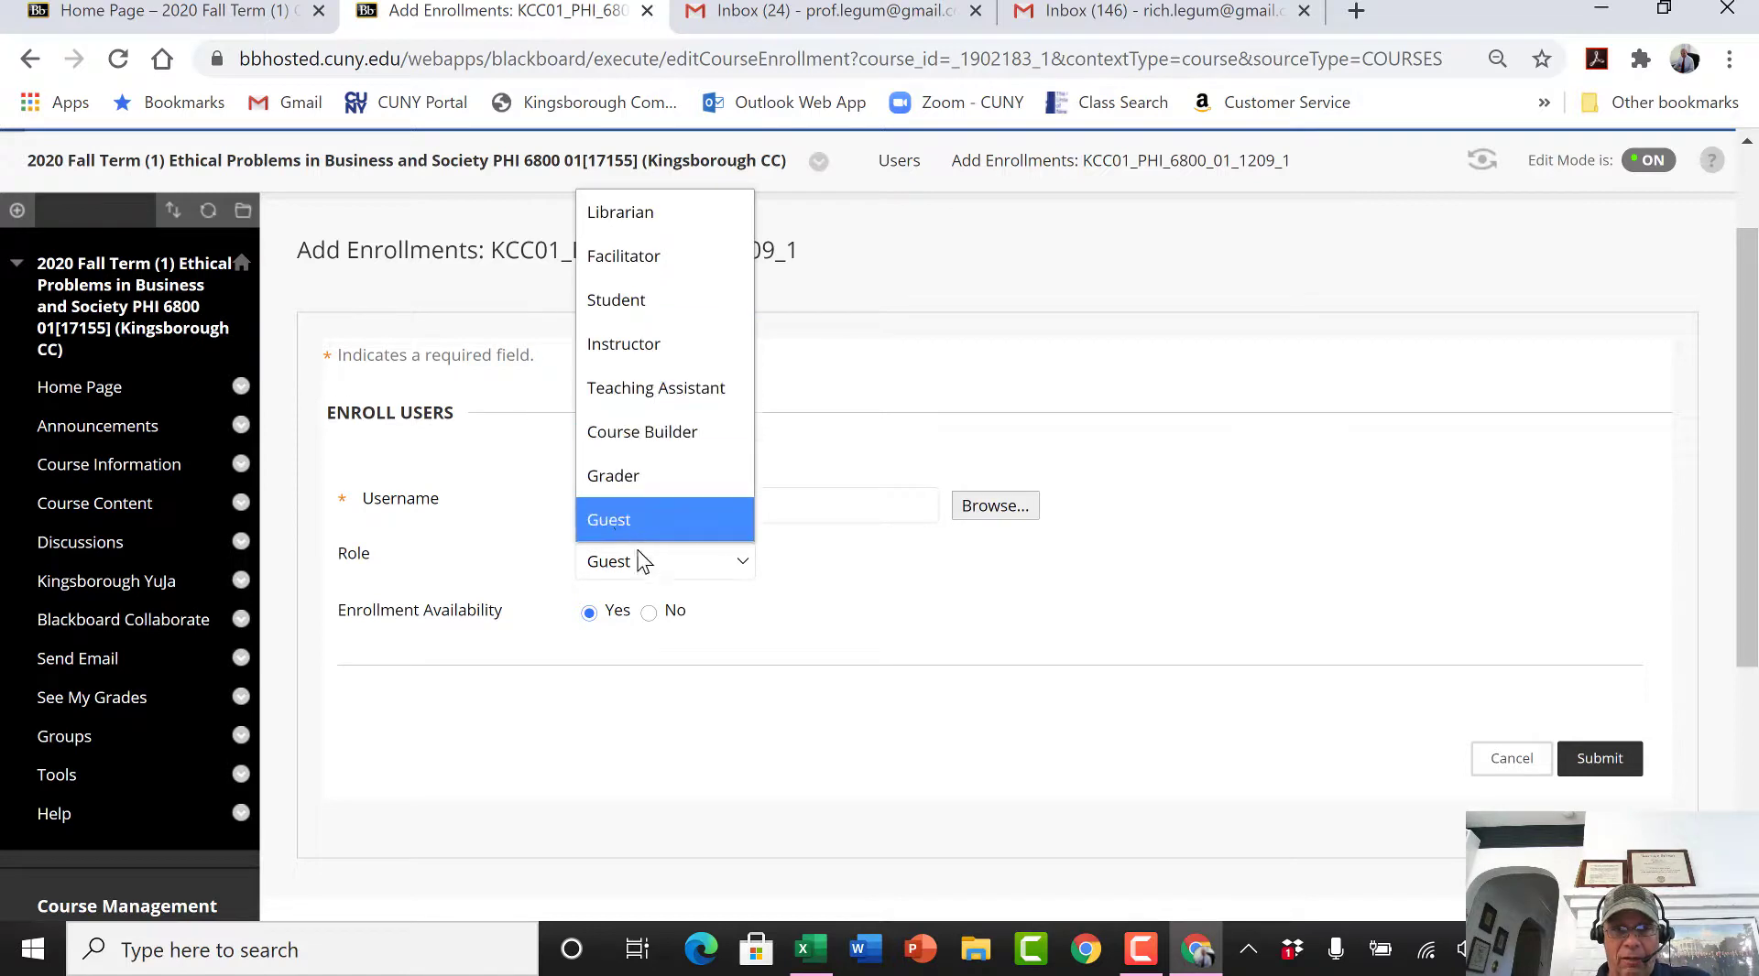
click(614, 519)
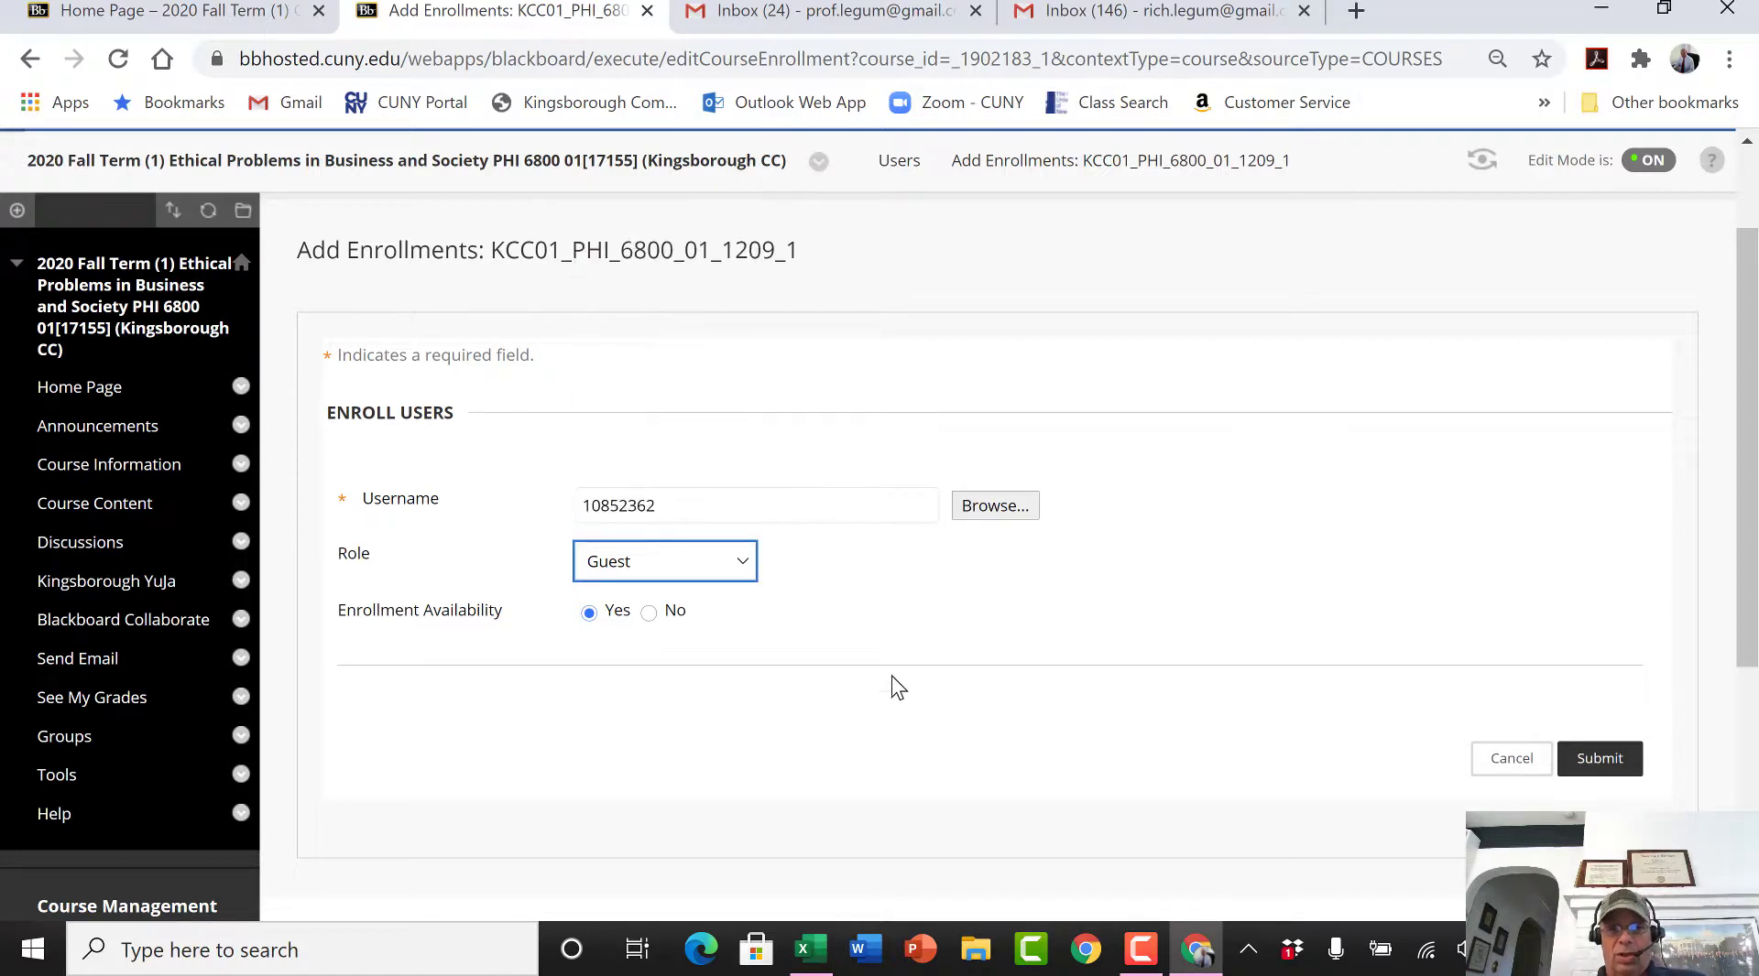
scroll(778, 613, down, 2)
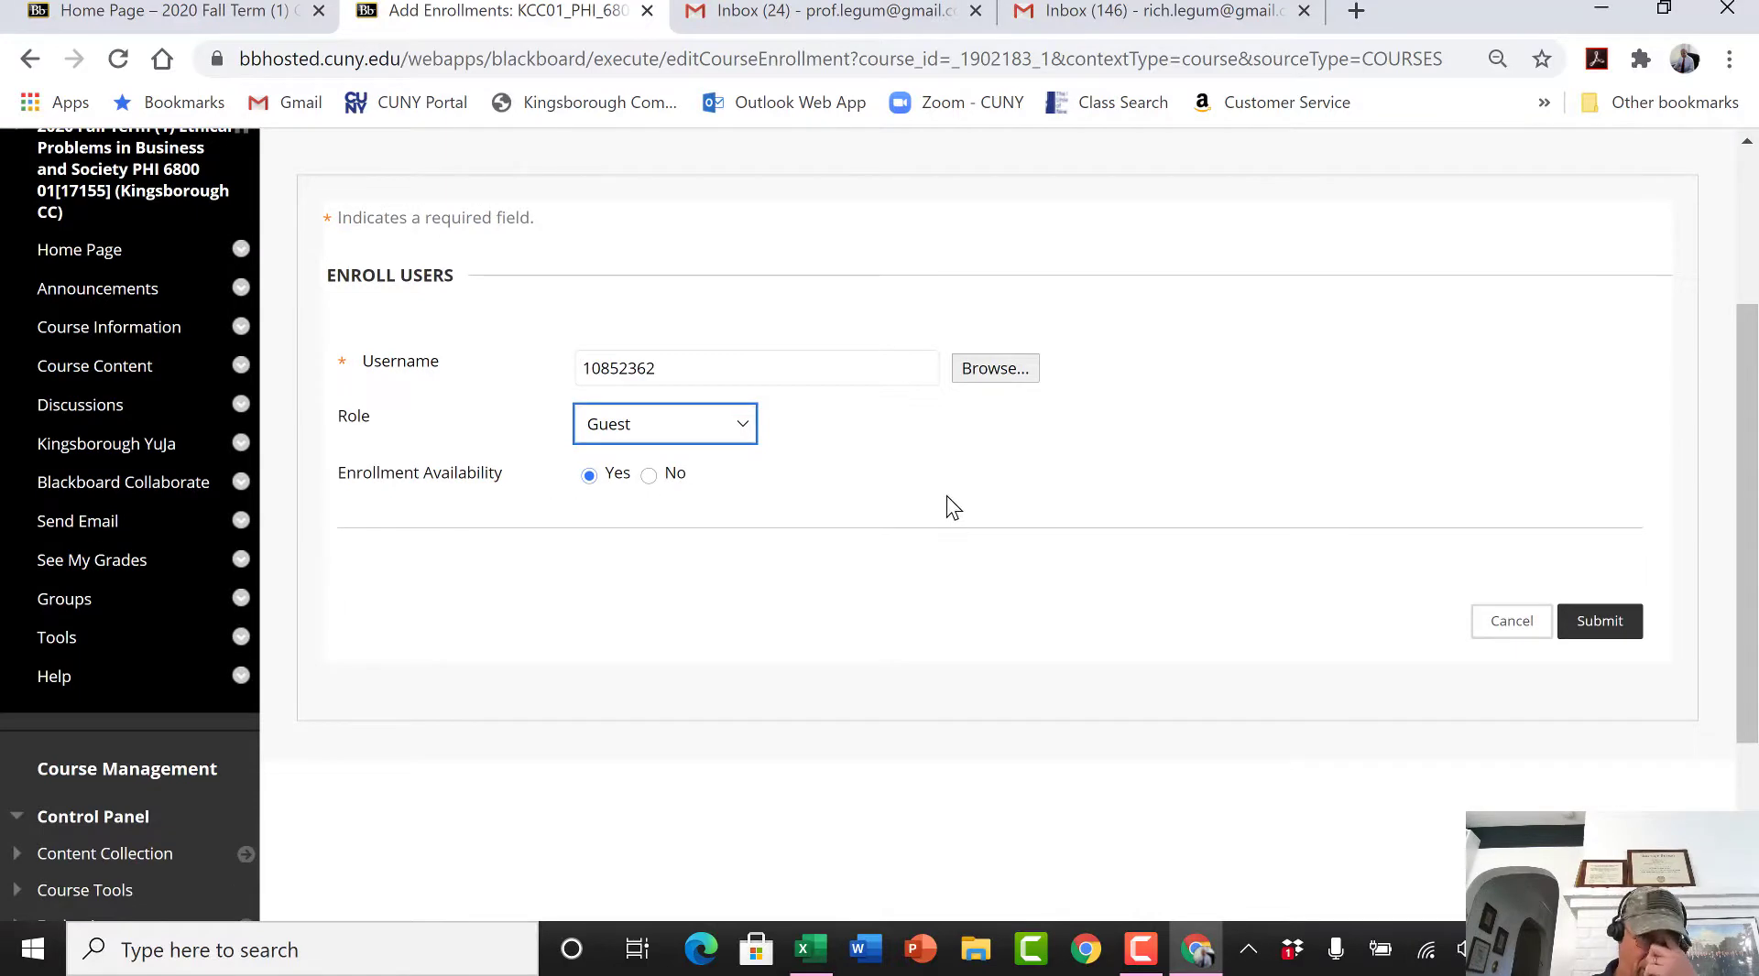
click(1589, 626)
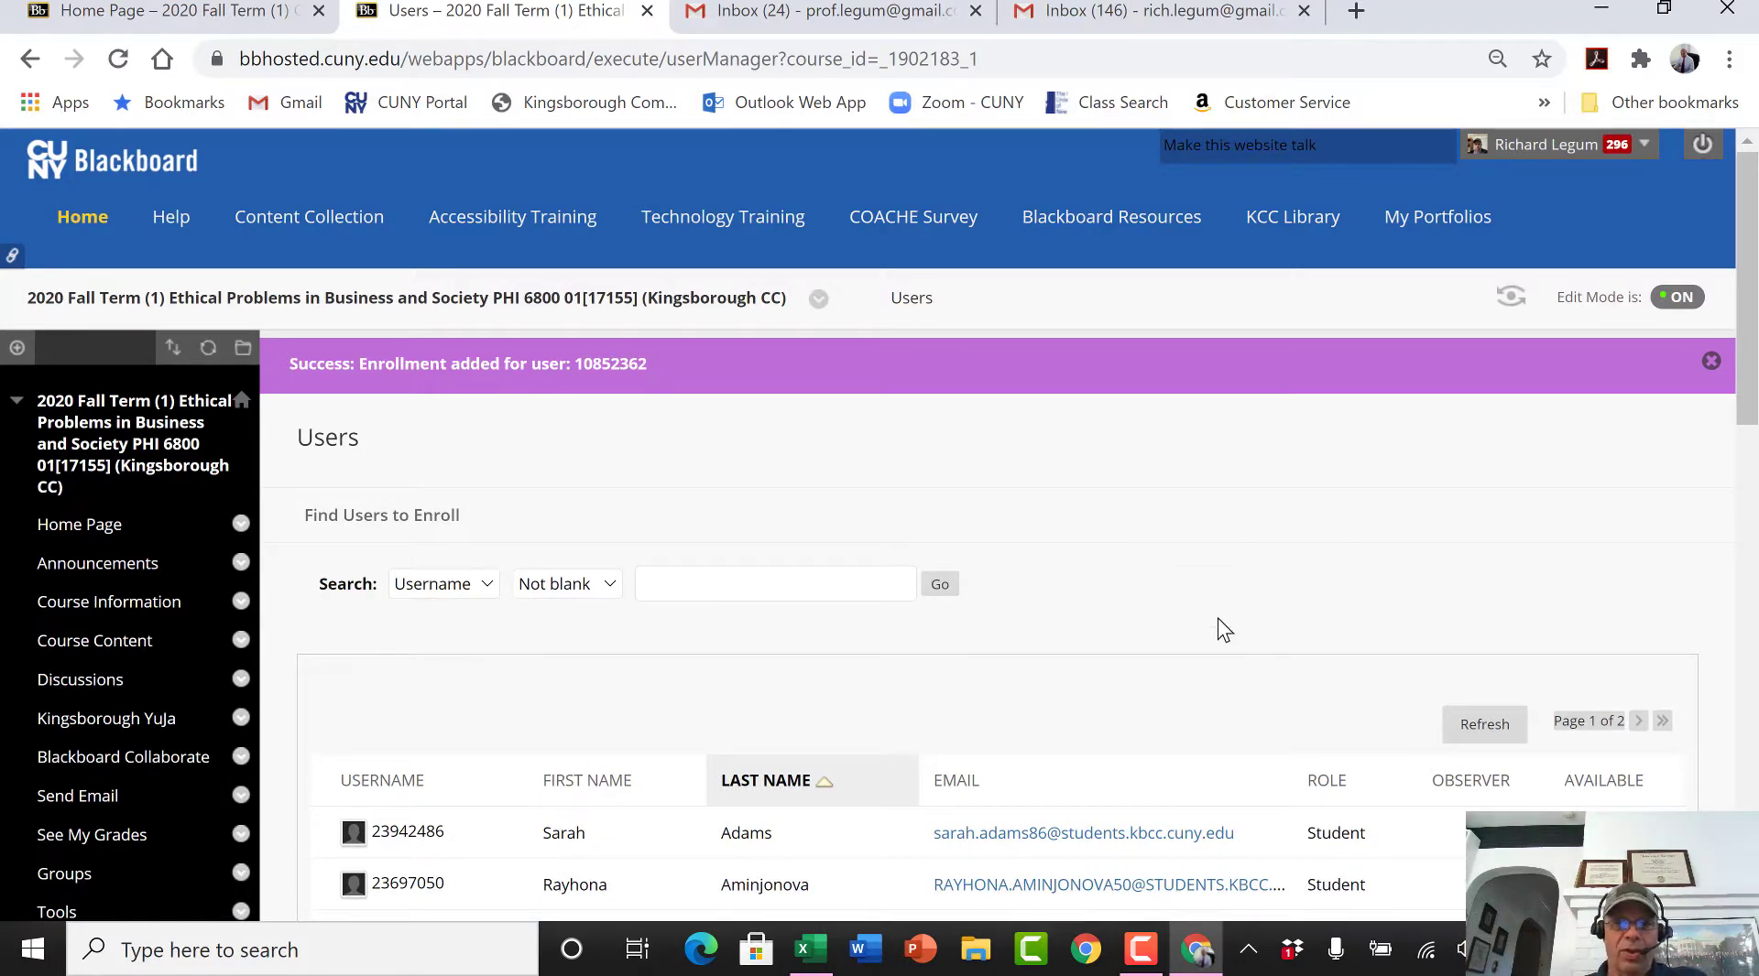
Find the newly enrolled guest's entry in the course's user list and check its role
scroll(1081, 550, down, 1)
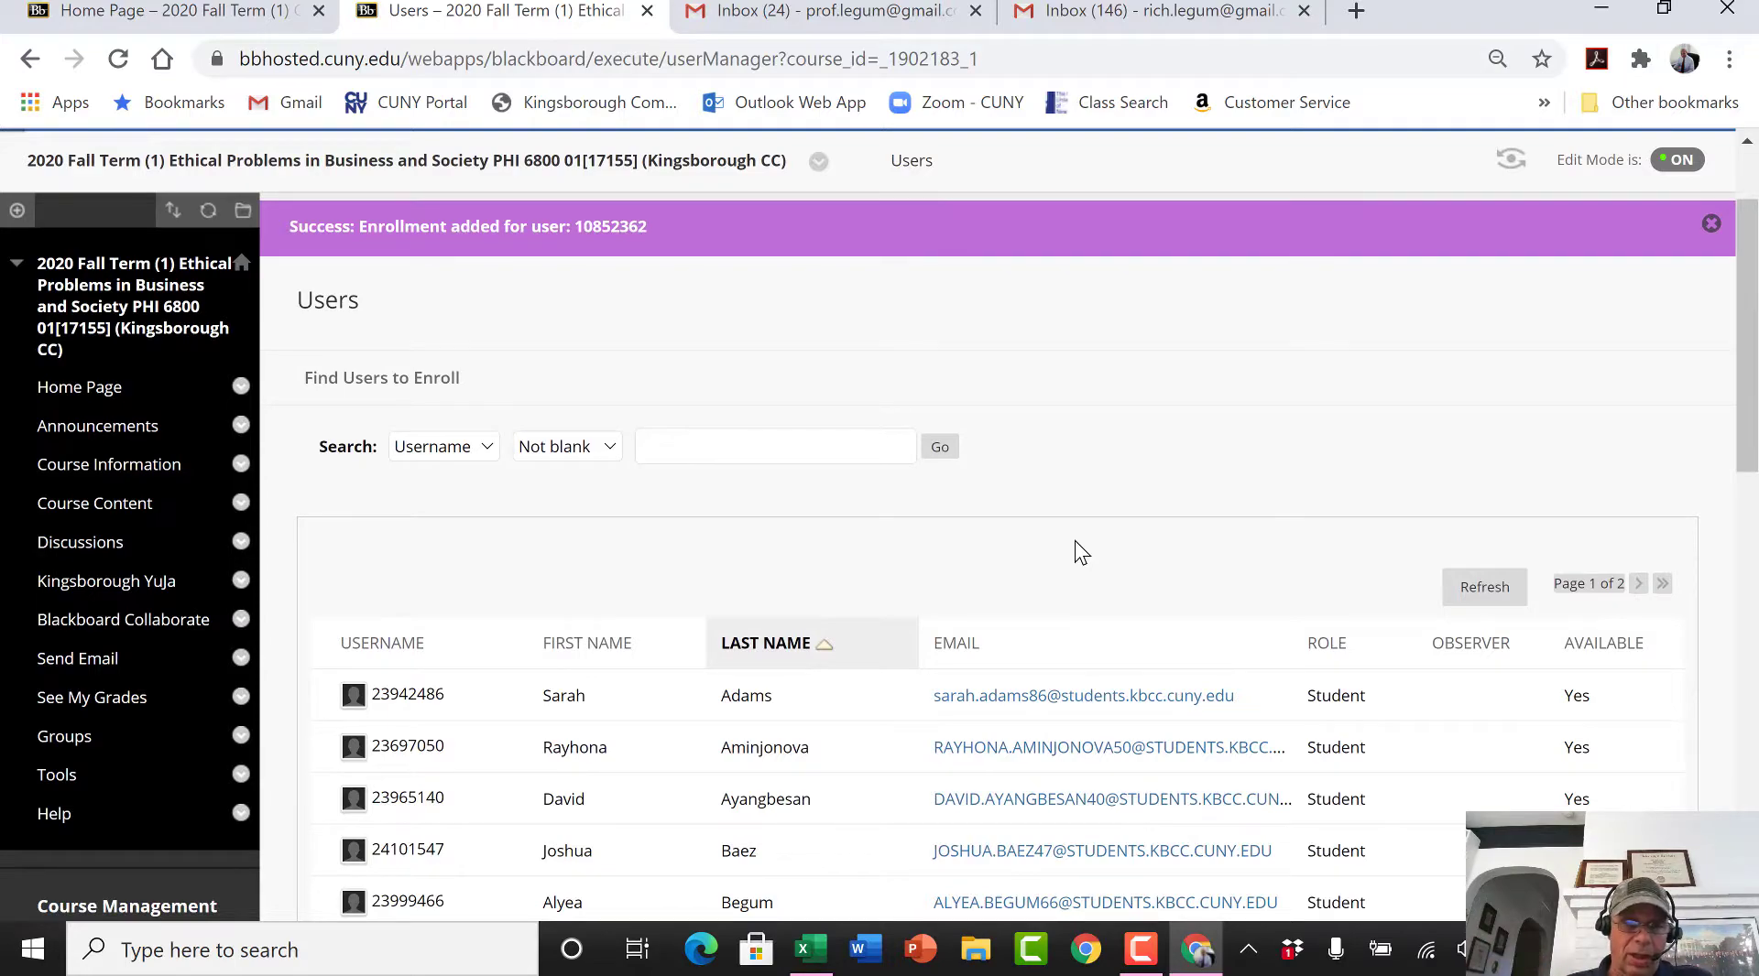
scroll(898, 566, down, 2)
scroll(806, 612, up, 1)
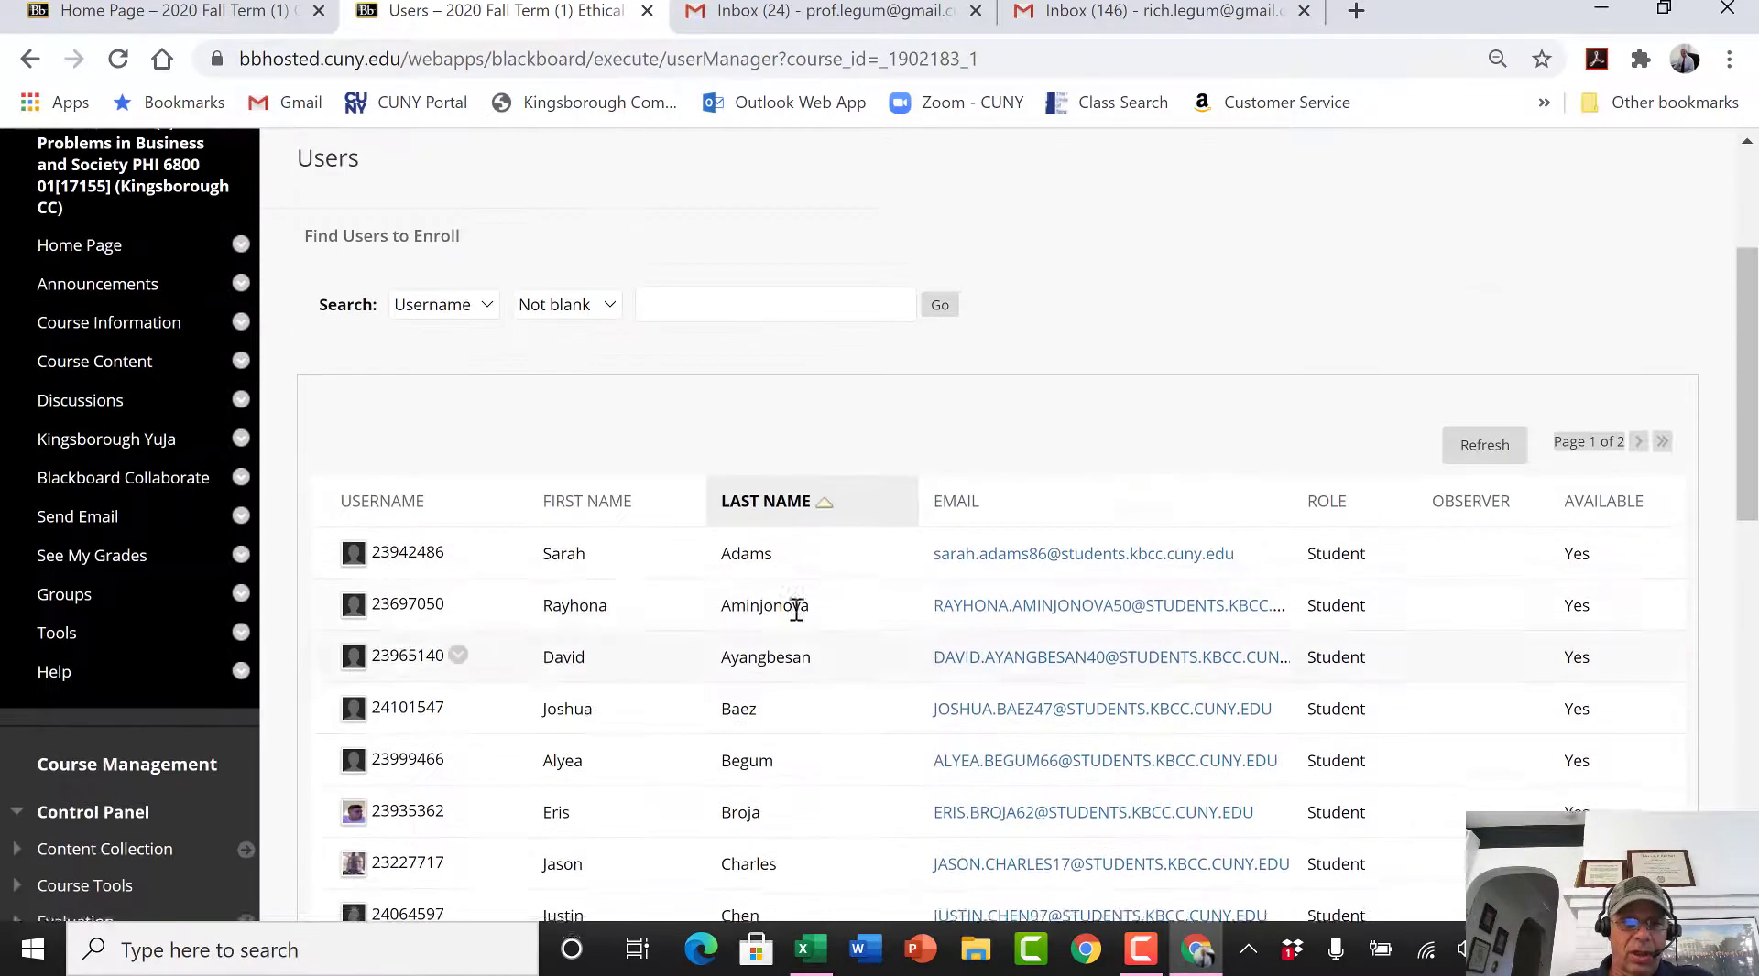
scroll(796, 611, down, 6)
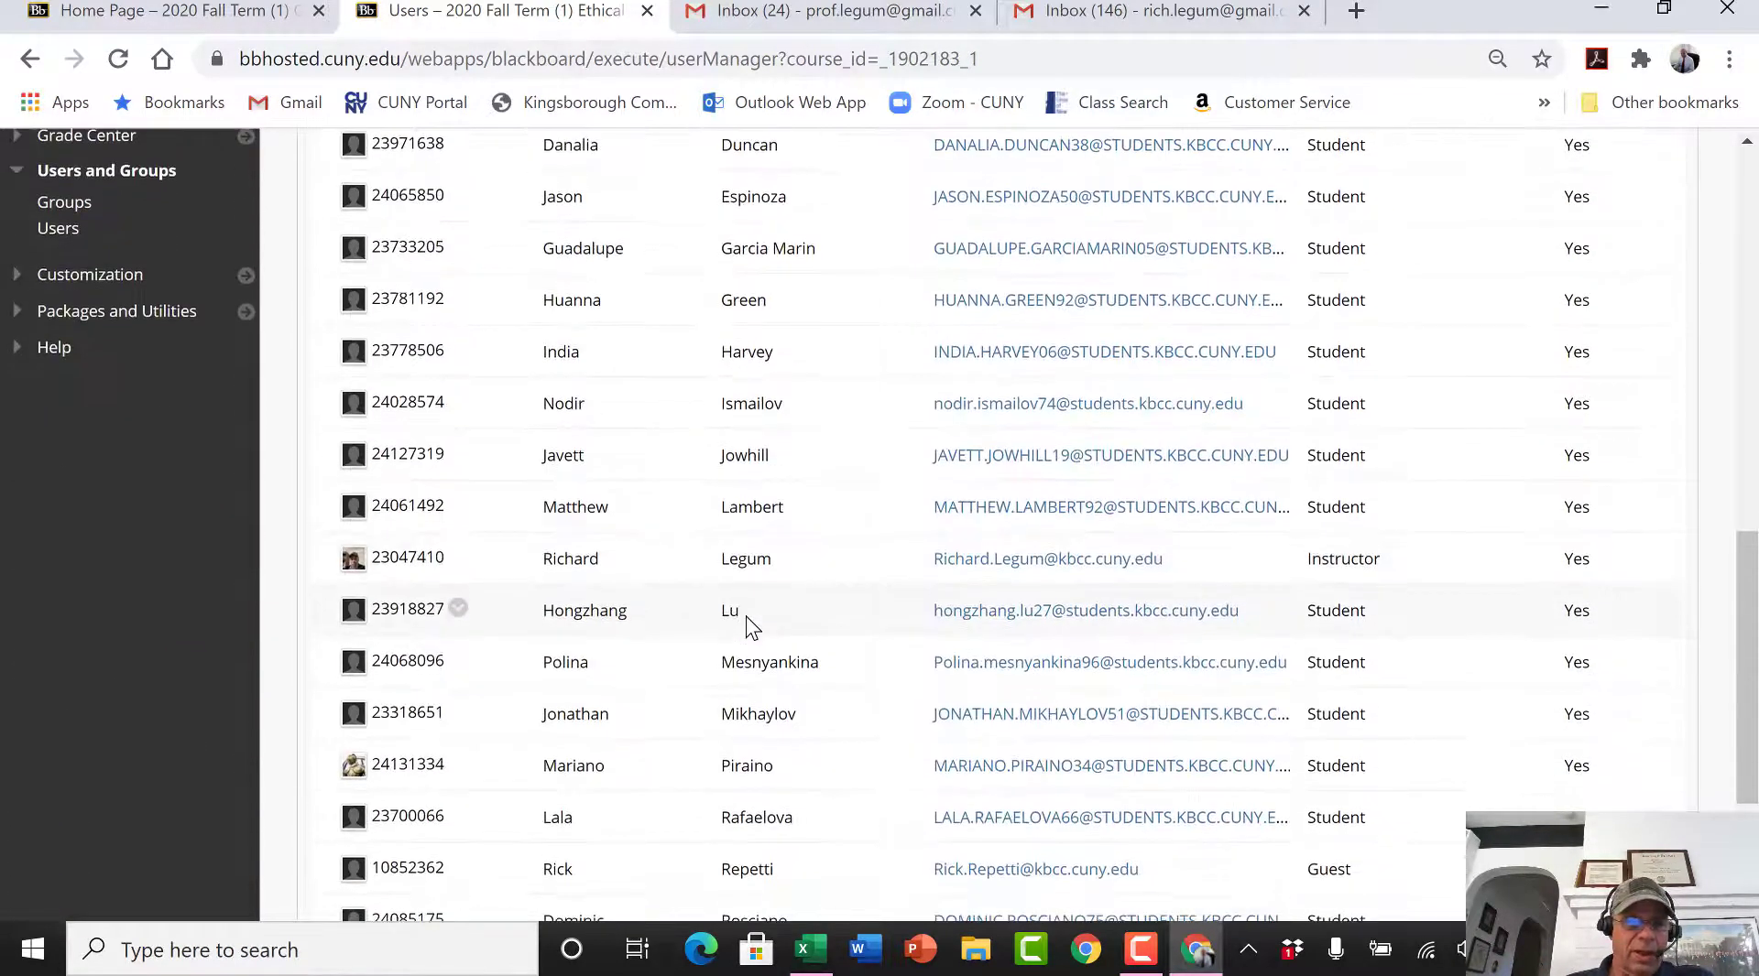
scroll(752, 627, down, 1)
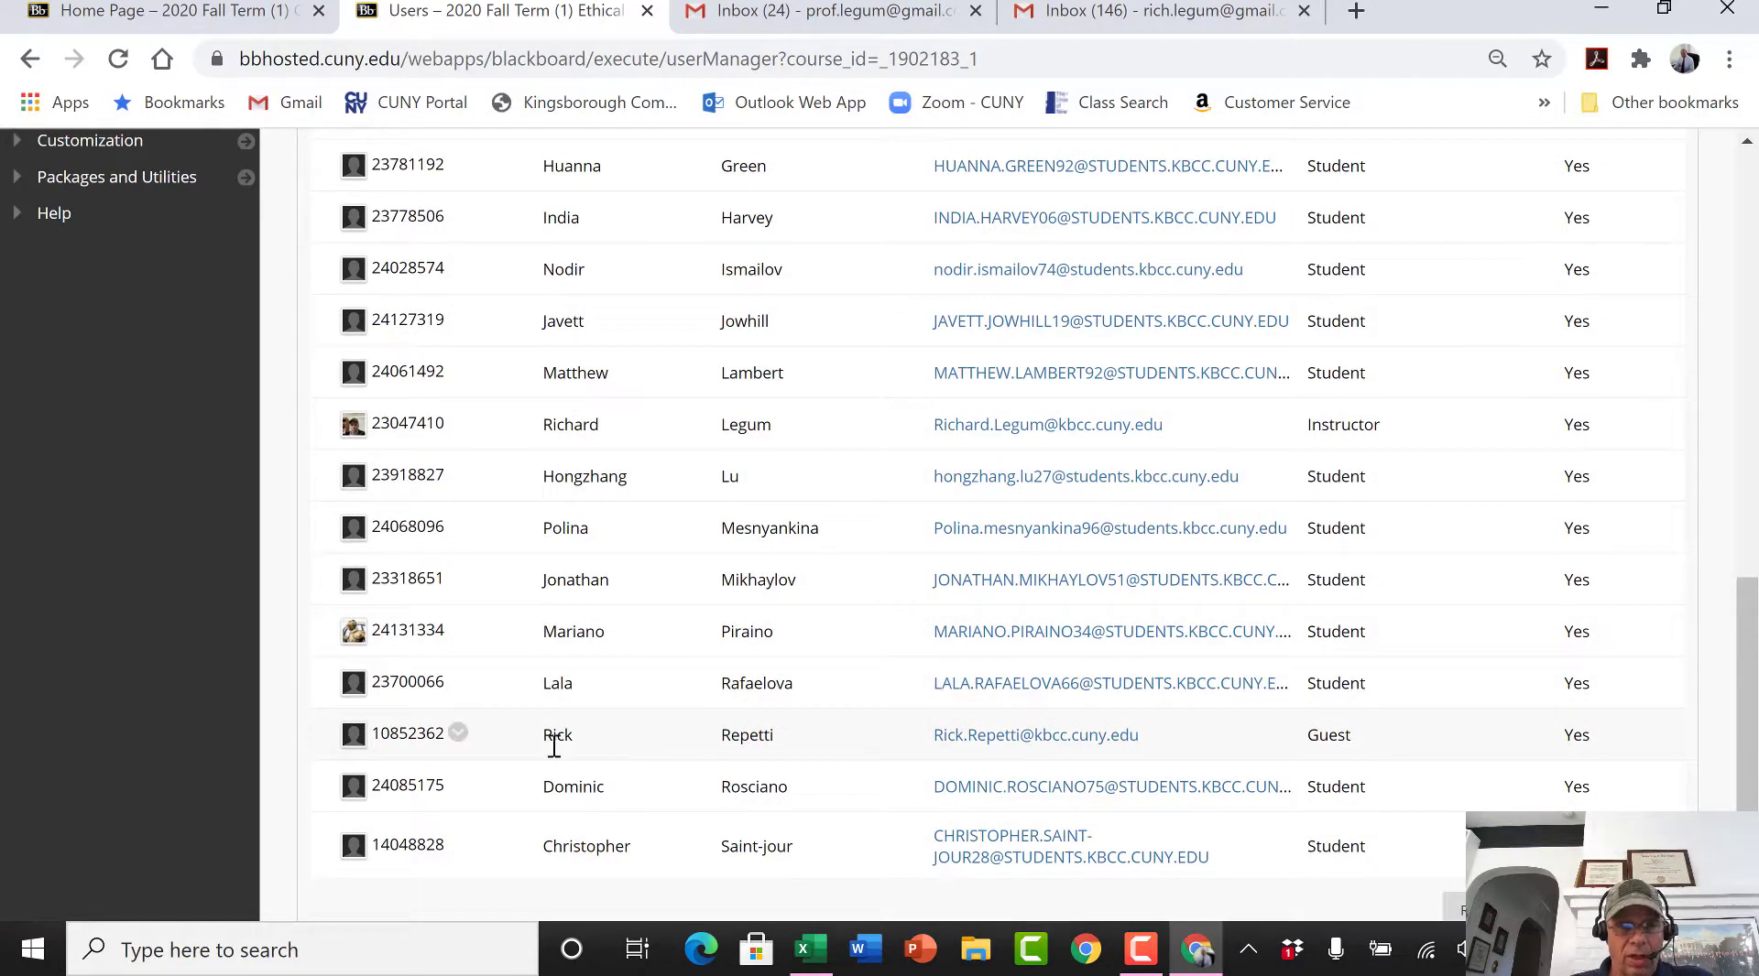